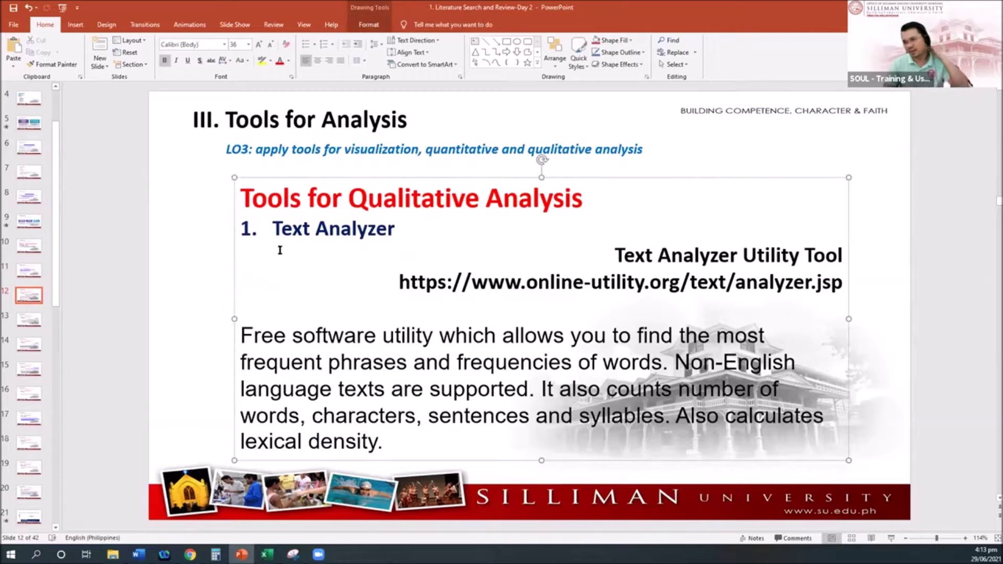
Highlight the Text Analyzer title and description lines on the slide, then bring Chrome forward
drag(405, 227, 265, 219)
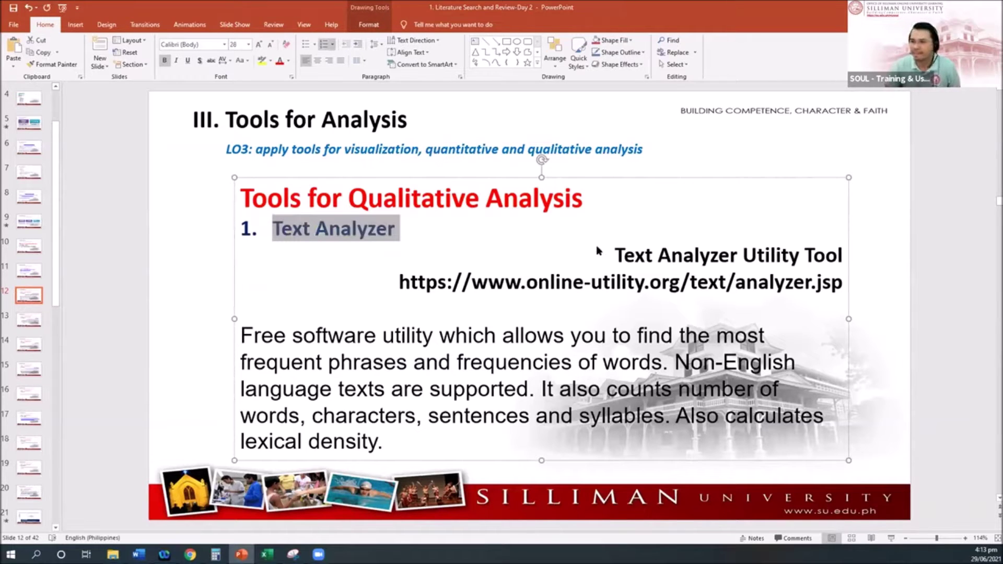
click(376, 334)
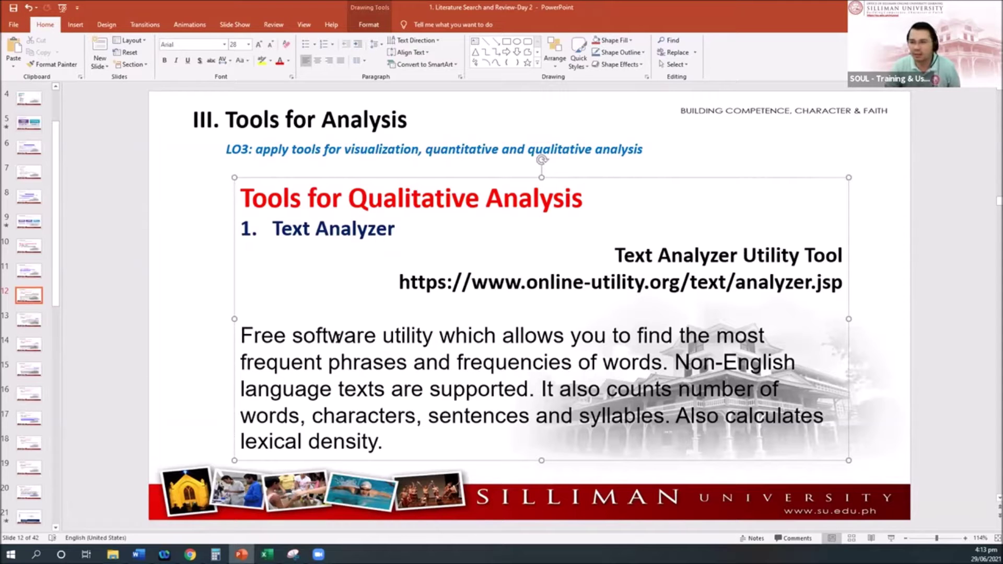
drag(241, 334, 700, 362)
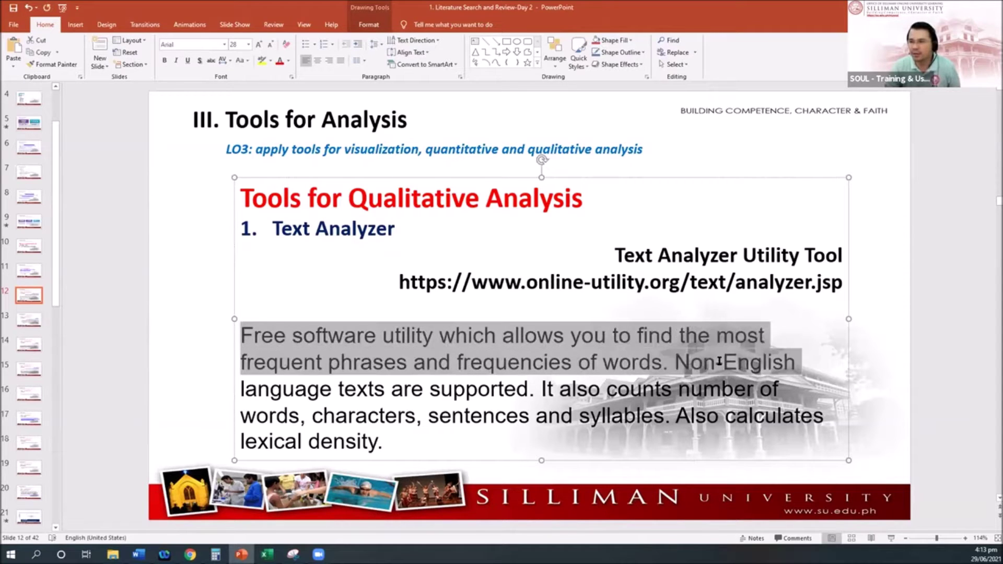
click(401, 372)
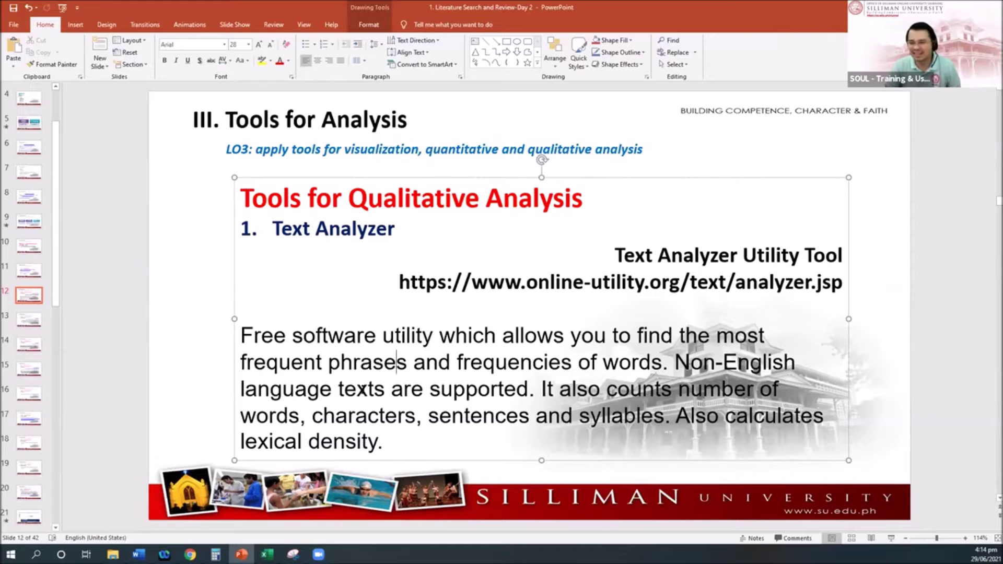
click(190, 555)
Load the online-utility.org/text/analyzer.jsp page from the copied address
click(384, 26)
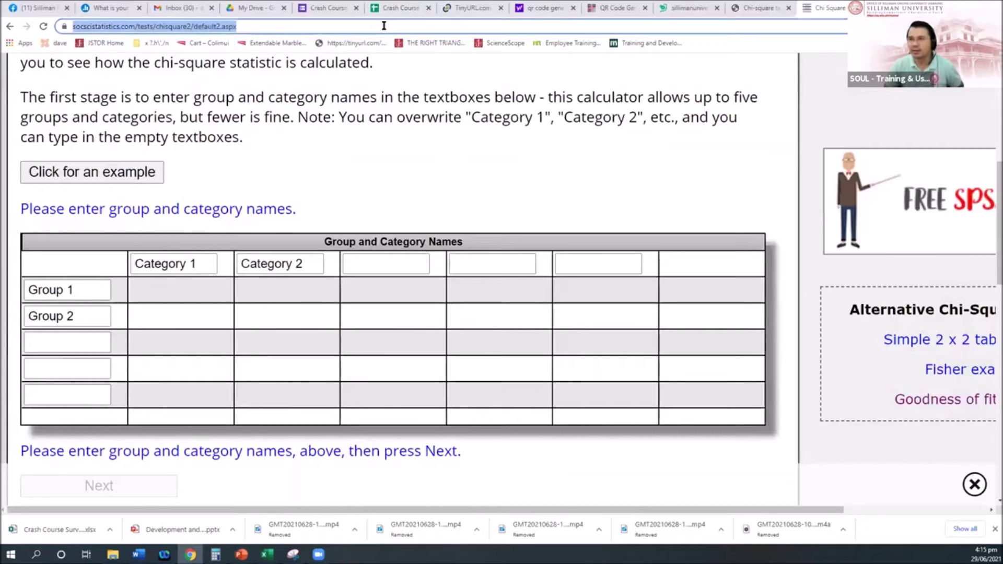
text(https://www.online-utility.org/text/analyzer.jsp)
key(Return)
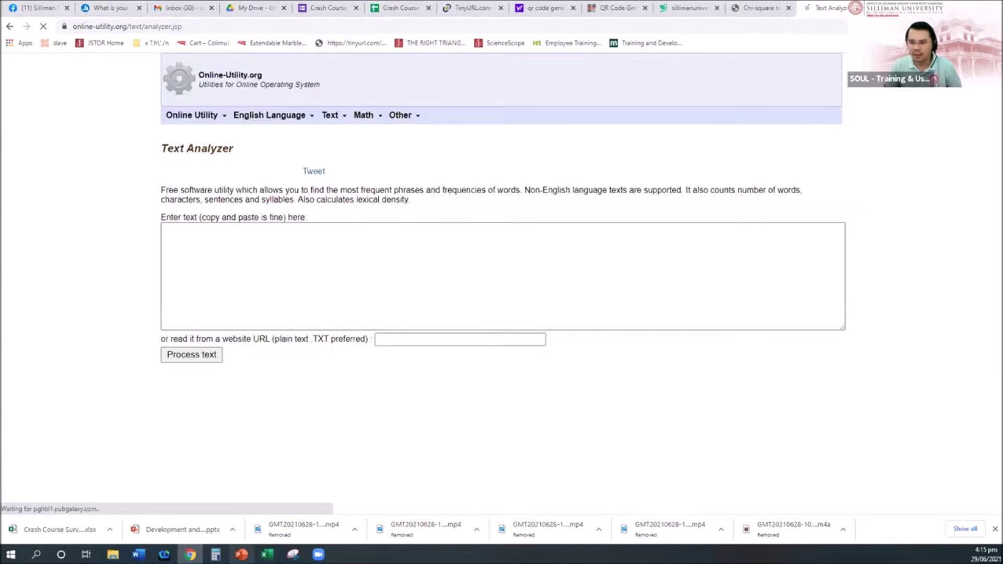
Copy the abstract from the Word paper, paste it into the analyzer box, and submit it
mouse_move(138, 554)
click(160, 515)
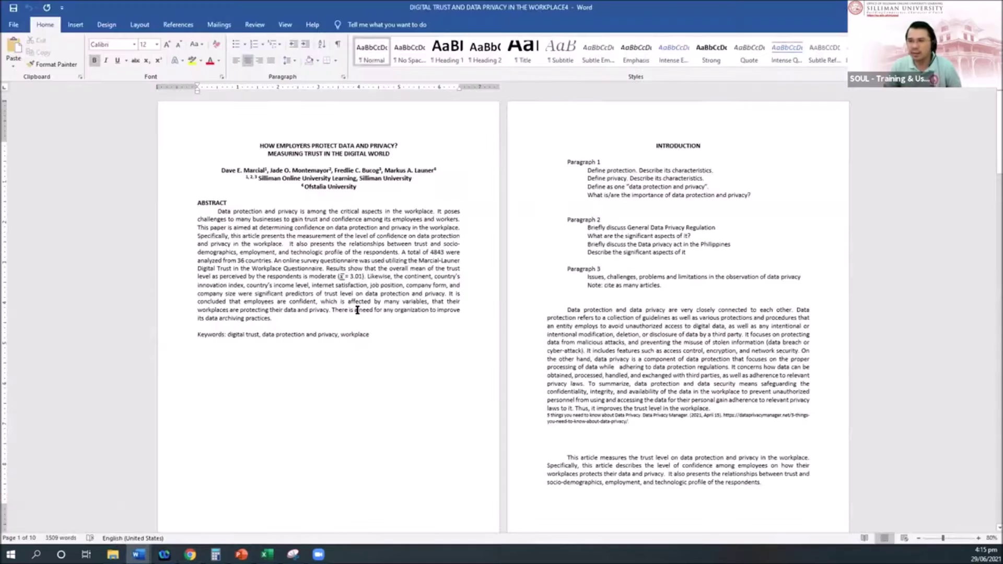
drag(218, 211, 280, 318)
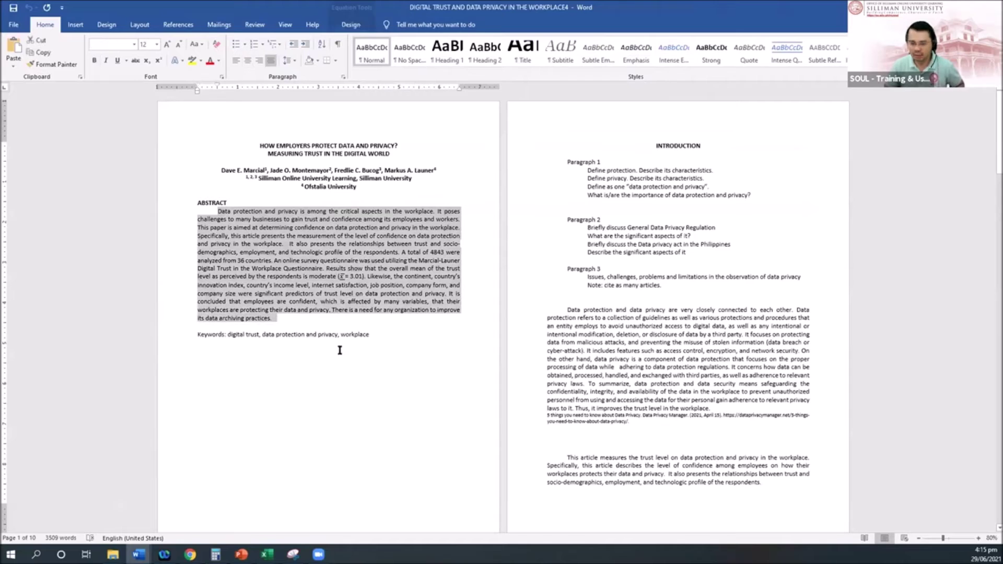
click(415, 367)
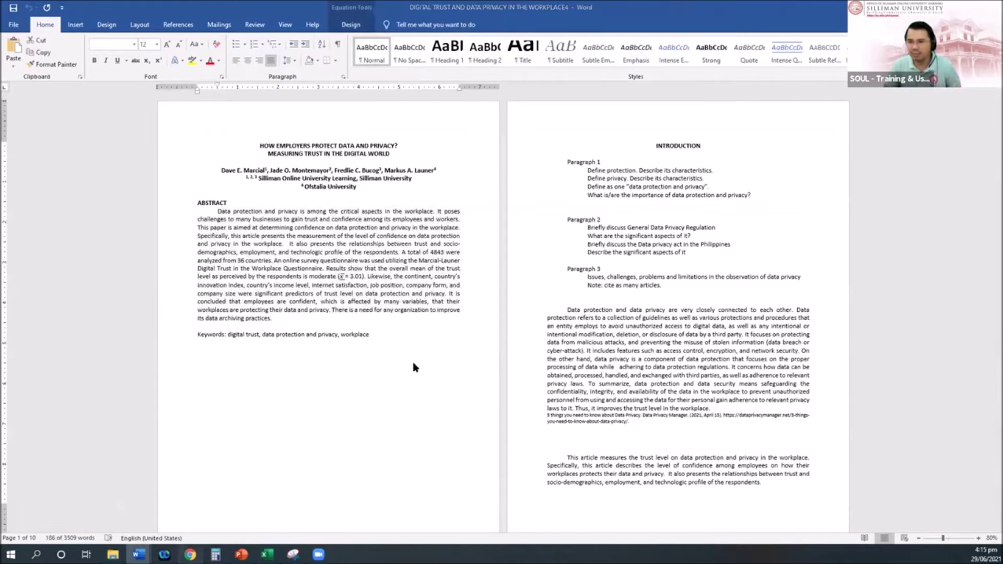
key(alt+Tab)
click(333, 257)
text(Data protection and privacy is among the critical aspects in the workplace. It poses challenges to many businesses to gain trust and confidence among its employees and workers. This paper is aimed at determining confidence on data protection and privacy in the workplace. Specifically, this article presents the measurement of the level of confidence on data protection and privacy in the workplace.  It also presents the relationships between trust and socio-demographics, employment, and technologic profile of the respondents. A total of 4843 were analyzed from 36 countries. An online survey questionnaire was used utilizing the Marcial-Launer Digital Trust in the Workplace Questionnaire. Results show that the overall mean of the trust level as perceived by the respondents is moderate (_((x ) ̅)= 3.01). Likewise, the continent, country’s innovation index, country’s income level, internet satisfaction, job position, company form, and company size were significant predictors of trust level on data protection and privacy. It is concluded that employees are confident, which is affected by many variables, that their workplaces are protecting their data and privacy. There is a need for any organization to improve its data archiving practices.)
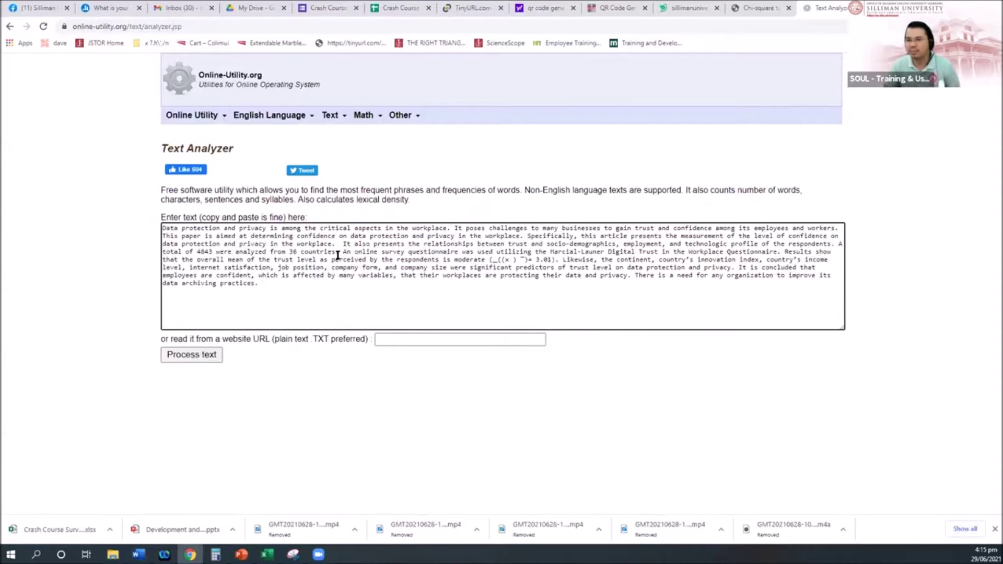
click(188, 355)
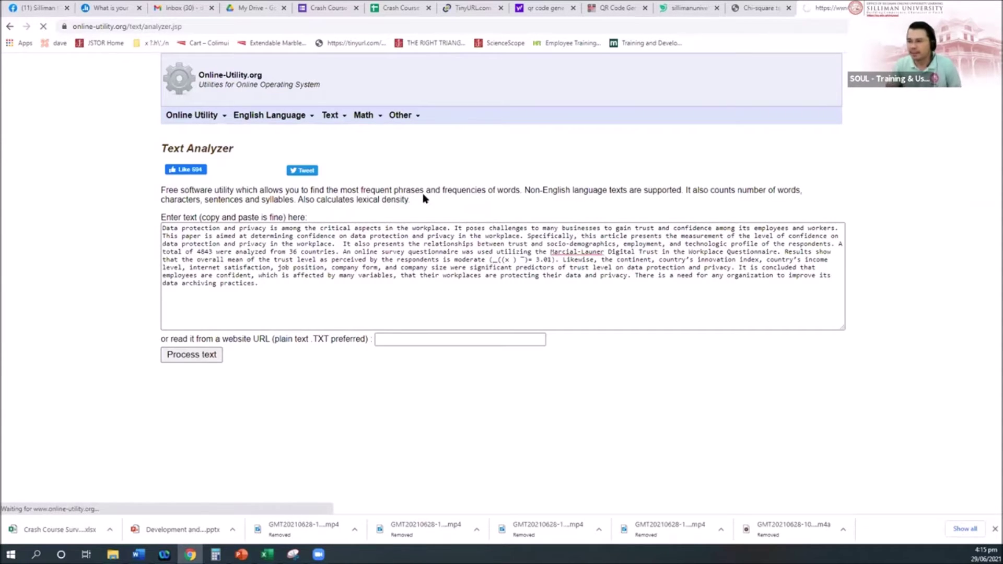
Scroll through the results: 193 words, 12 sentences, top phrases and the Unfiltered word count table
scroll(517, 215, down, 4)
scroll(520, 216, up, 3)
scroll(519, 215, up, 1)
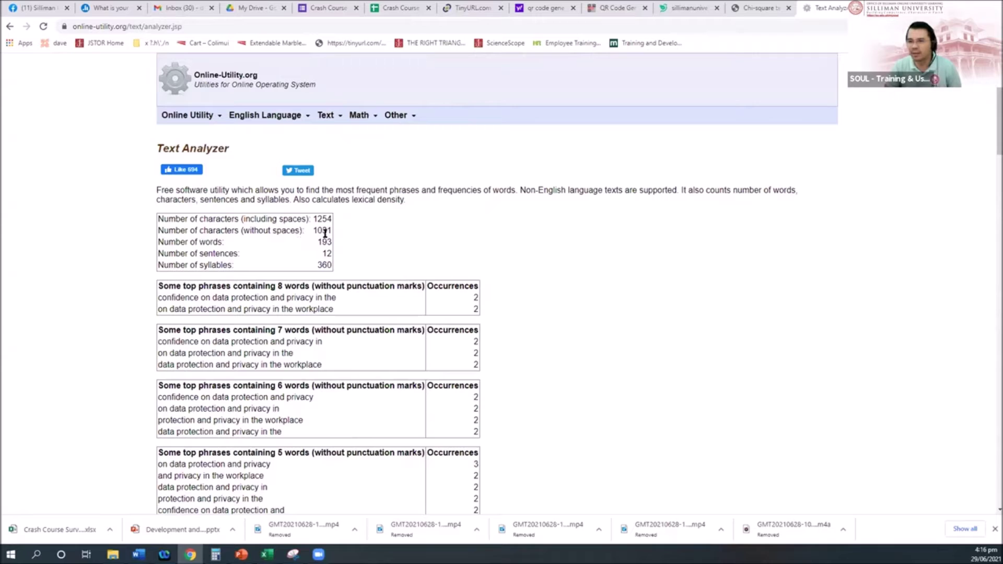
scroll(430, 249, down, 1)
scroll(431, 249, down, 1)
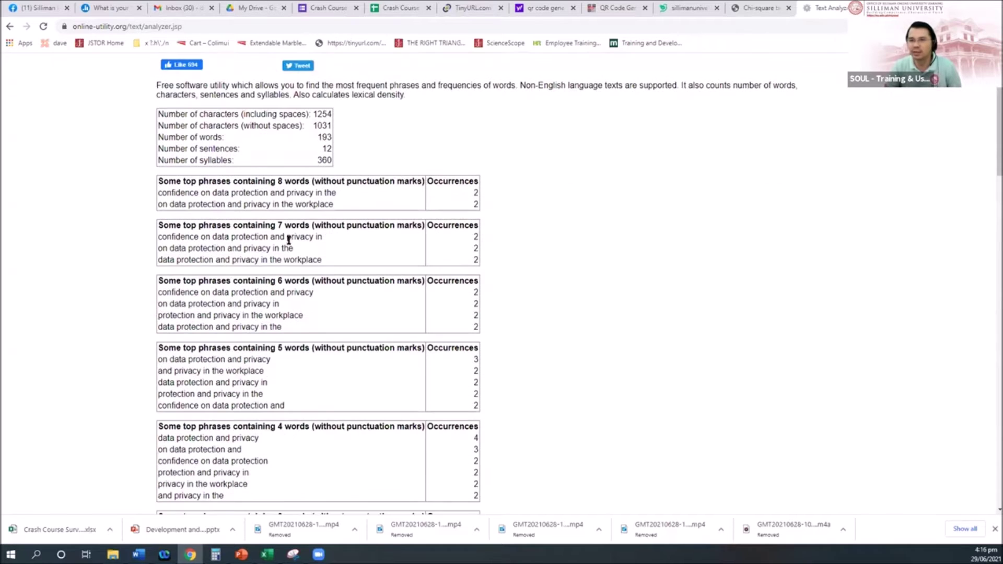
scroll(352, 334, down, 8)
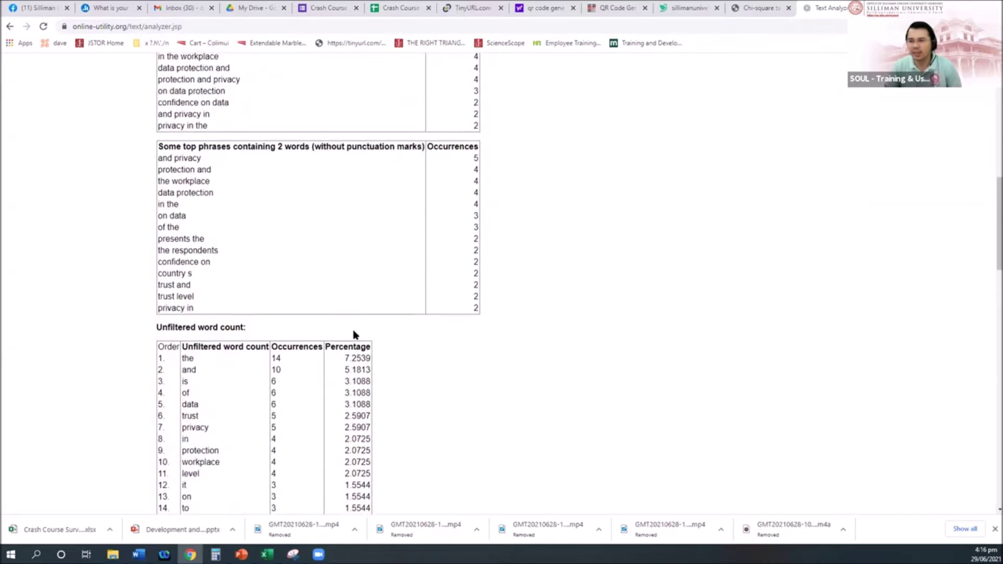
scroll(353, 335, down, 10)
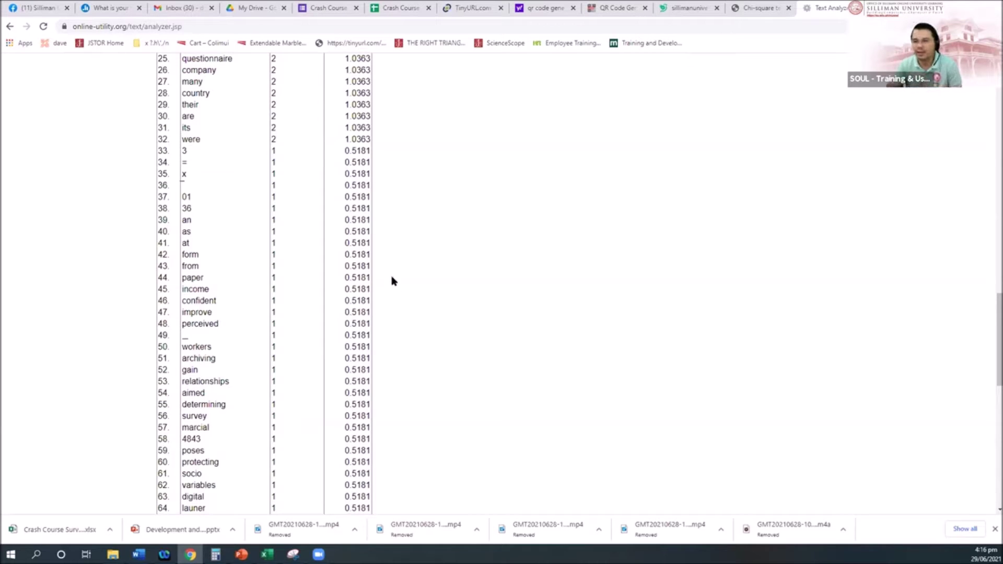
scroll(437, 267, down, 2)
scroll(447, 269, up, 10)
scroll(447, 269, up, 15)
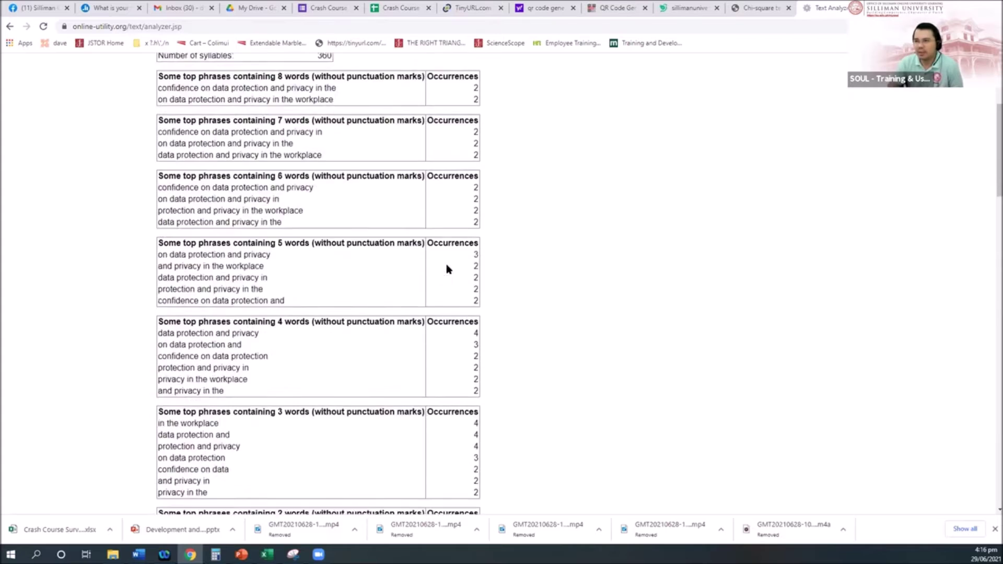
scroll(448, 269, down, 3)
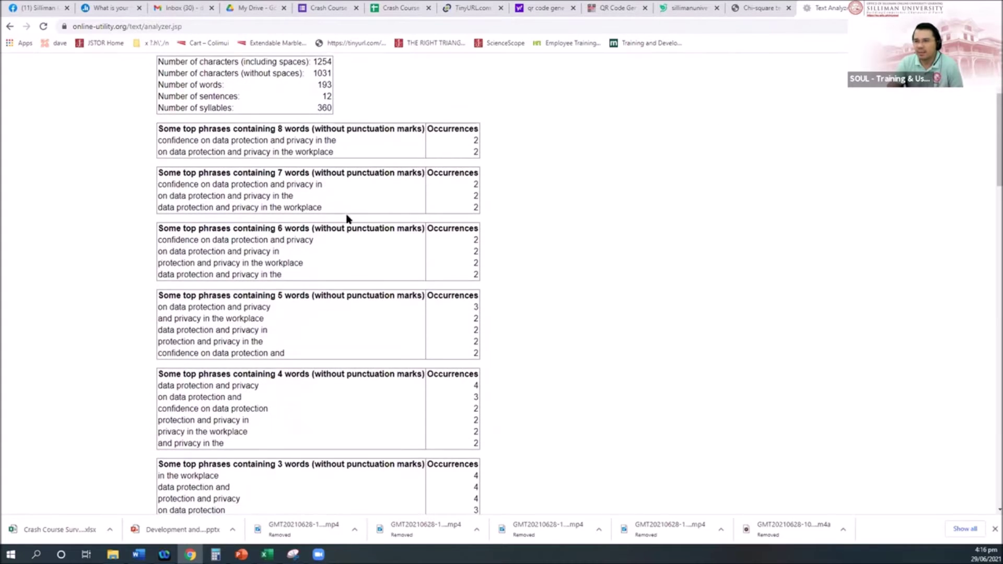
scroll(358, 312, up, 3)
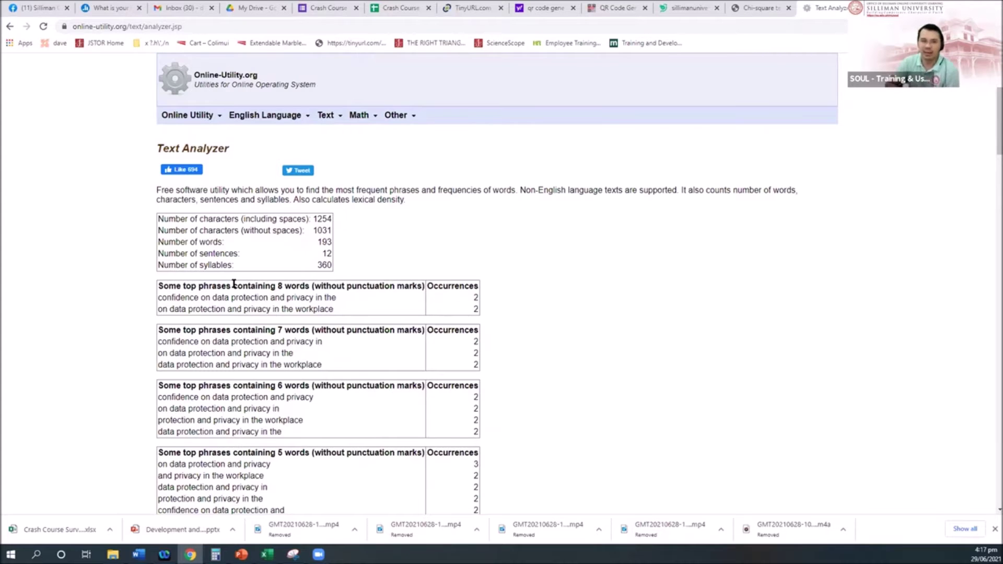
Reset the analyzer to an empty form via Text > Text Analyzer, then switch to PowerPoint
mouse_move(325, 116)
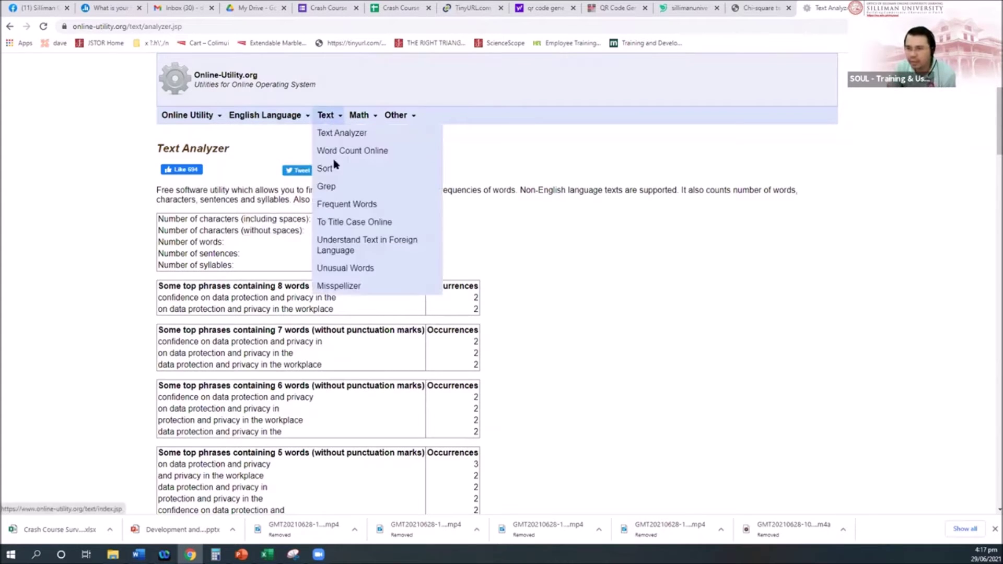
click(340, 134)
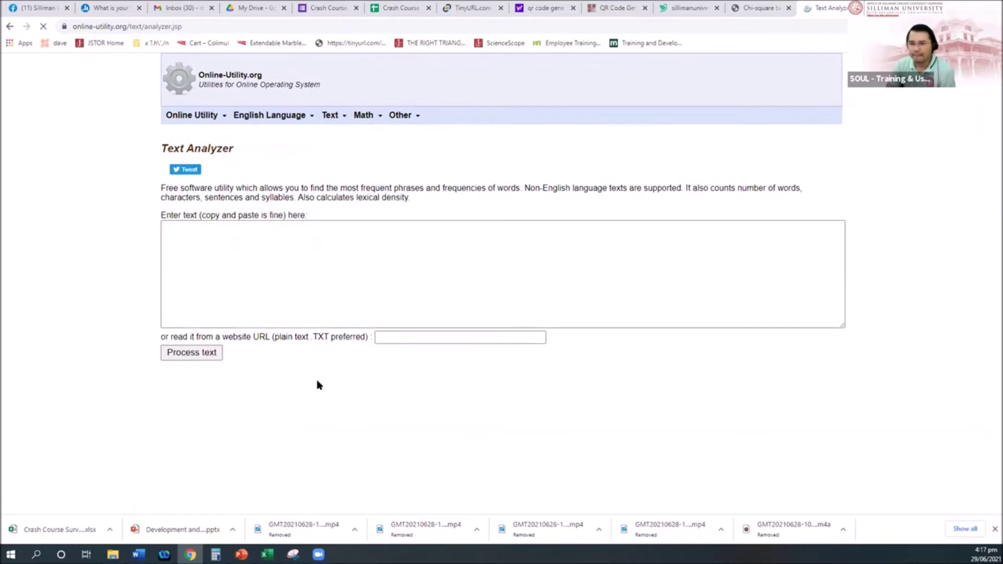
click(302, 248)
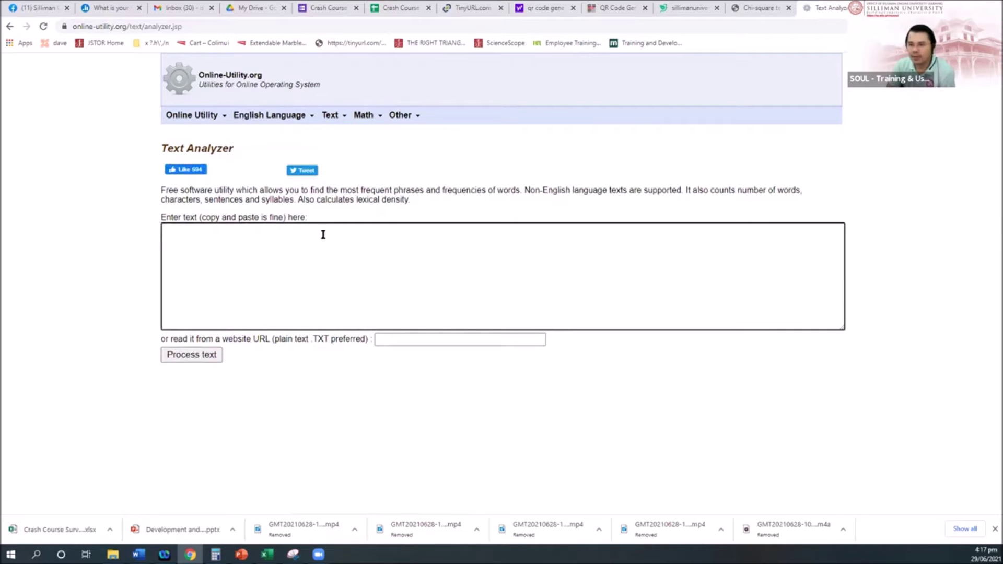
click(241, 555)
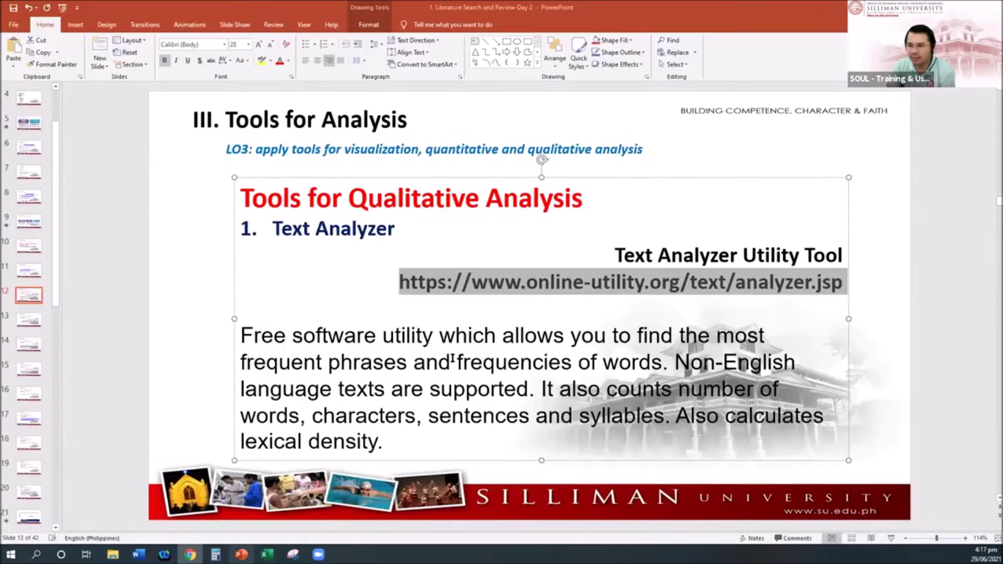
Go to slide 13 and select the Webtools text analyzer web address for copying
click(23, 330)
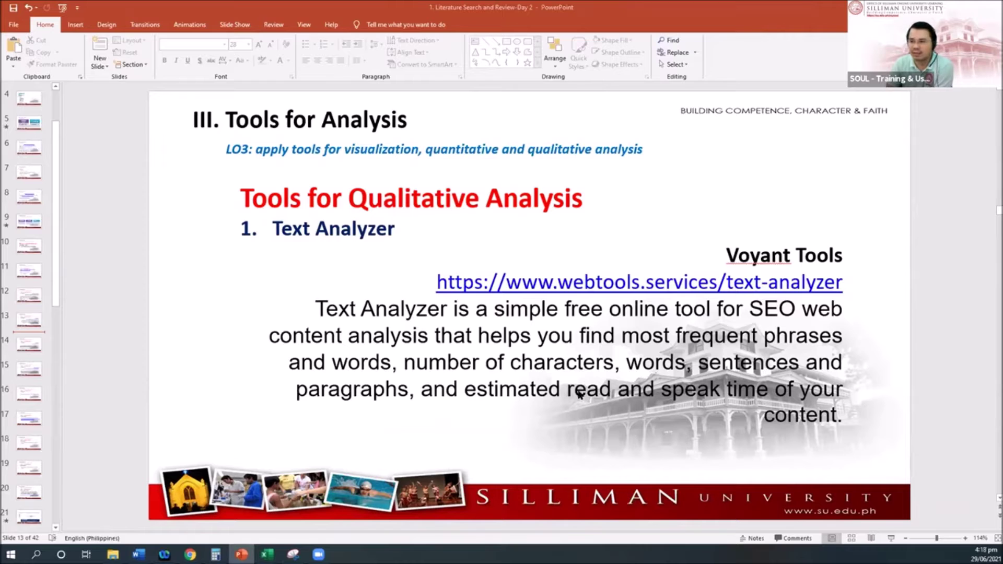
double_click(595, 287)
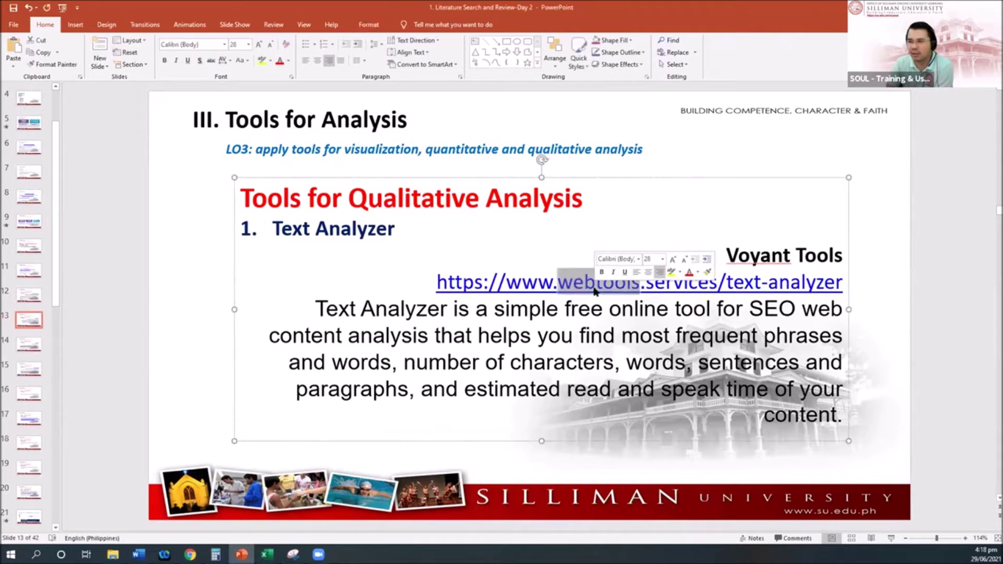
triple_click(556, 291)
key(ctrl+c)
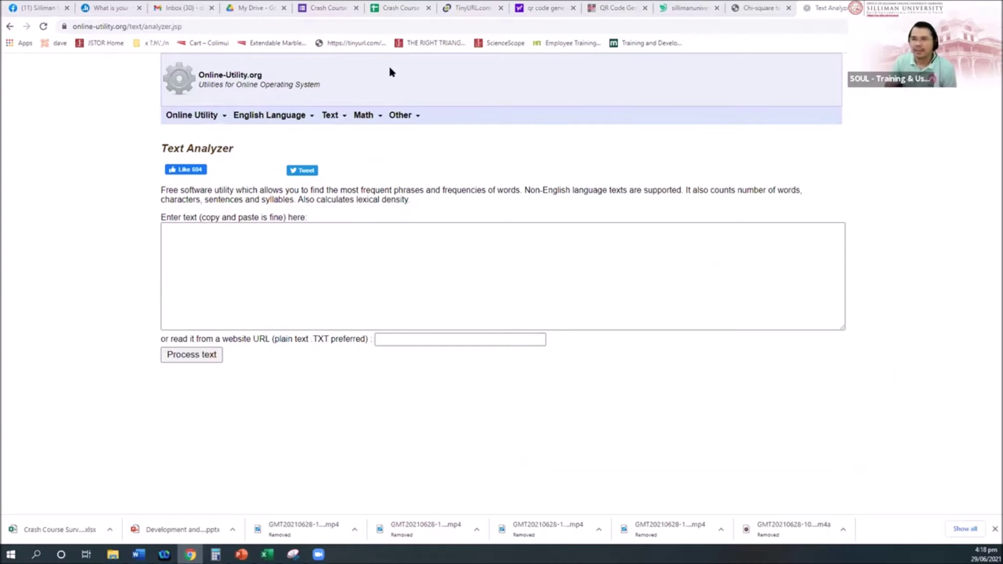
Open the Webtools Text Analyzer page from the copied address
click(374, 26)
key(ctrl+v)
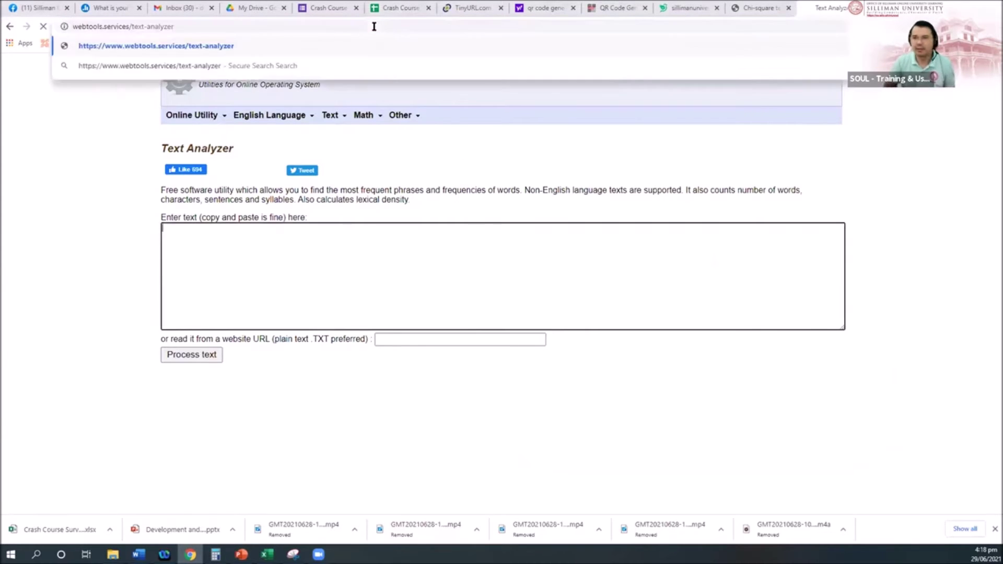
key(Return)
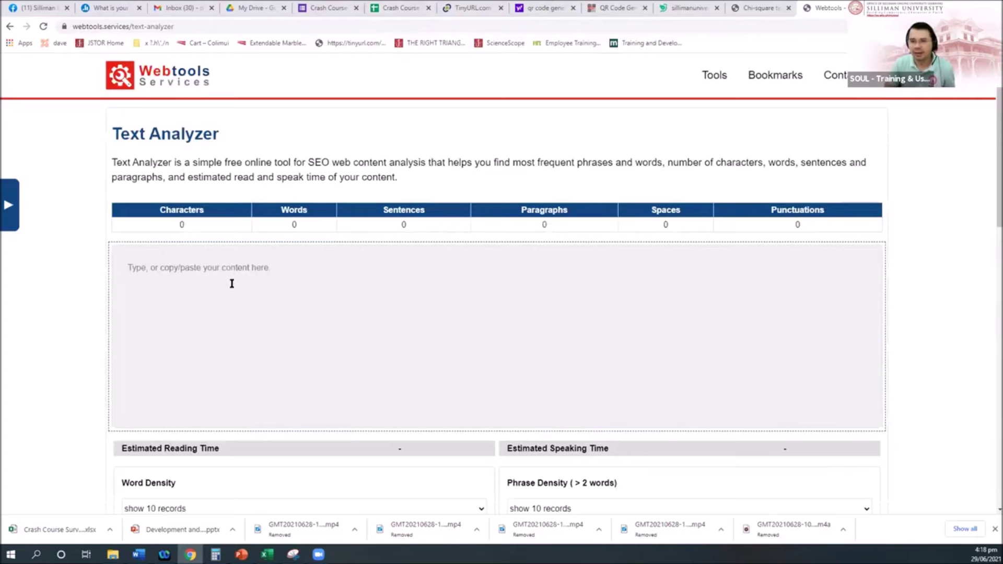
click(232, 269)
key(ctrl+v)
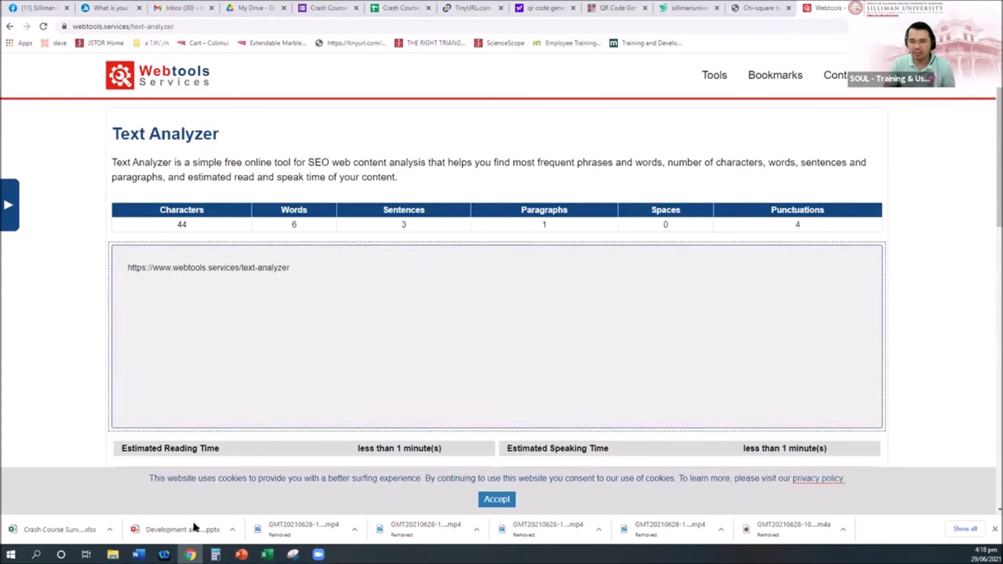
Replace the content area's text with the paper's abstract and run Analyze Passage
mouse_move(138, 554)
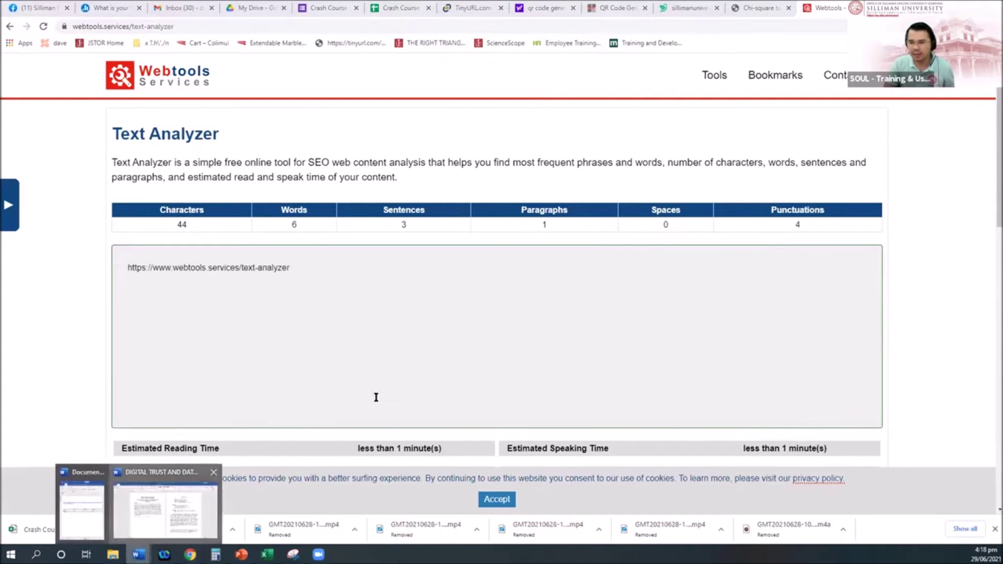
click(189, 504)
key(alt+Tab)
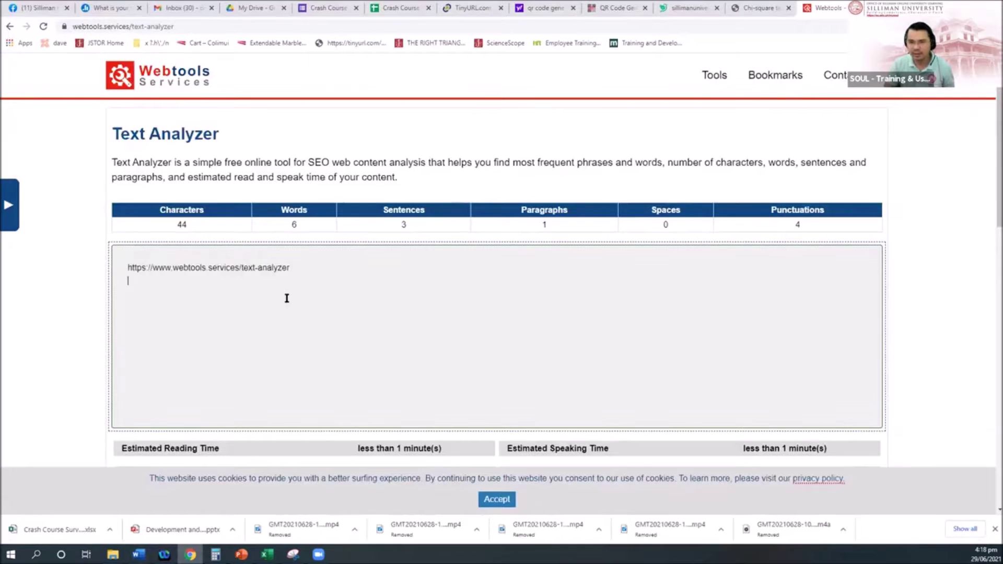
key(ctrl+a)
text(Data protection and privacy is among the critical aspects in the workplace. It poses challenges to many businesses to gain trust and confidence among its employees and workers. This paper is aimed at determining confidence on data protection and privacy in the workplace. Specifically, this article presents the measurement of the level of confidence on data protection and privacy in the workplace.  It also presents the relationships between trust and socio-demographics, employment, and technologic profile of the respondents. A total of 4843 were analyzed from 36 countries. An online survey questionnaire was used utilizing the Marcial-Launer Digital Trust in the Workplace Questionnaire. Results show that the overall mean of the trust level as perceived by the respondents is moderate (_((x ) ̅)= 3.01). Likewise, the continent, country's innovation index, country's income level, internet satisfaction, job position, company form, and company size were significant predictors of trust level on data protection and privacy. It is concluded that employees are confident, which is affected by many variables, that their workplaces are protecting their data and privacy. There is a need for any organization to improve its data archiving practices.)
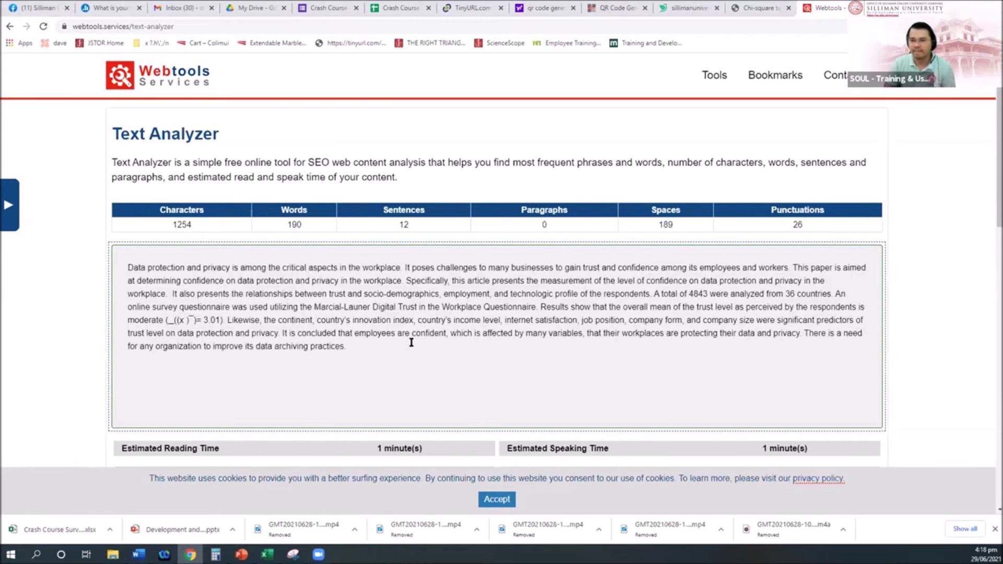
scroll(411, 345, down, 2)
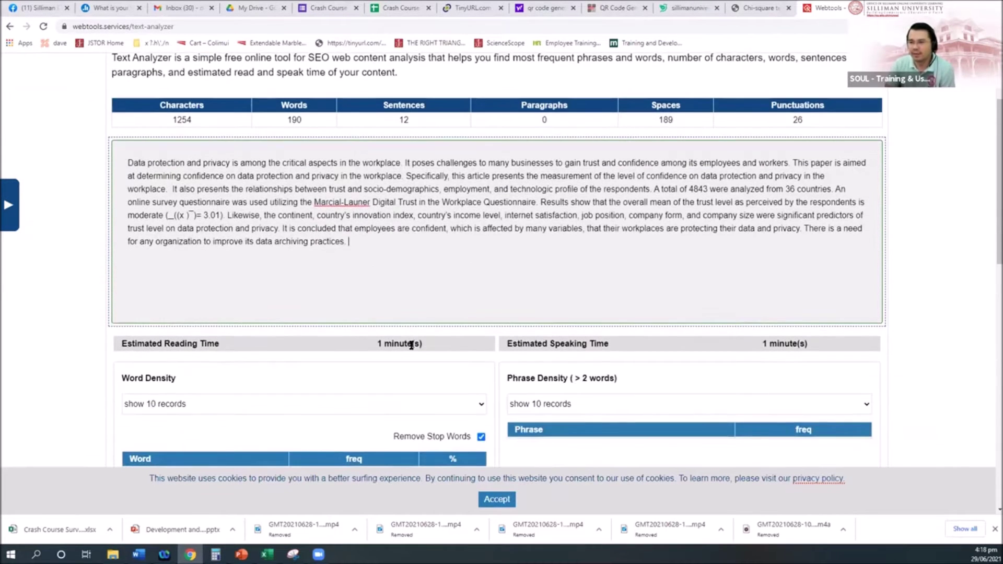
scroll(504, 476, down, 2)
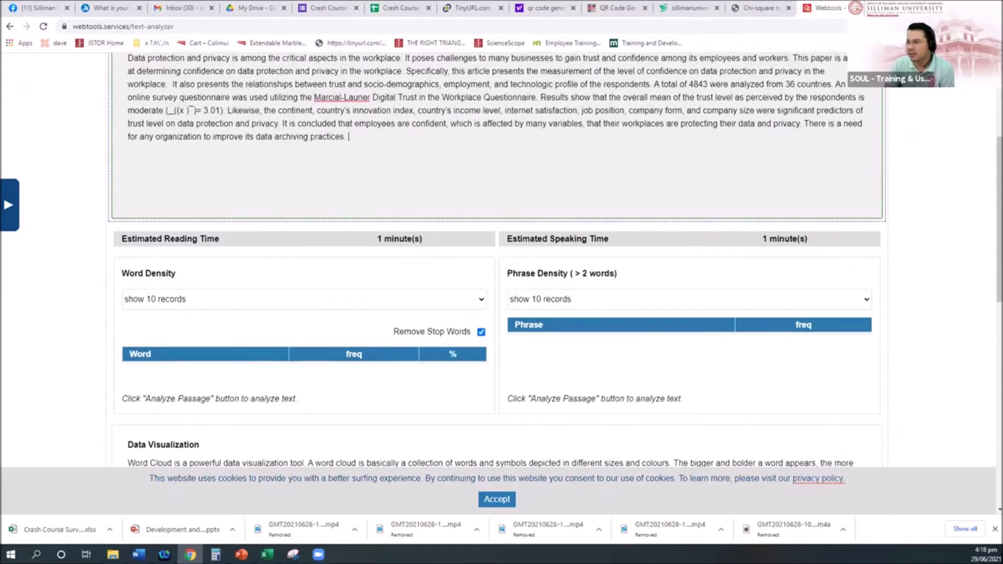
scroll(656, 324, down, 7)
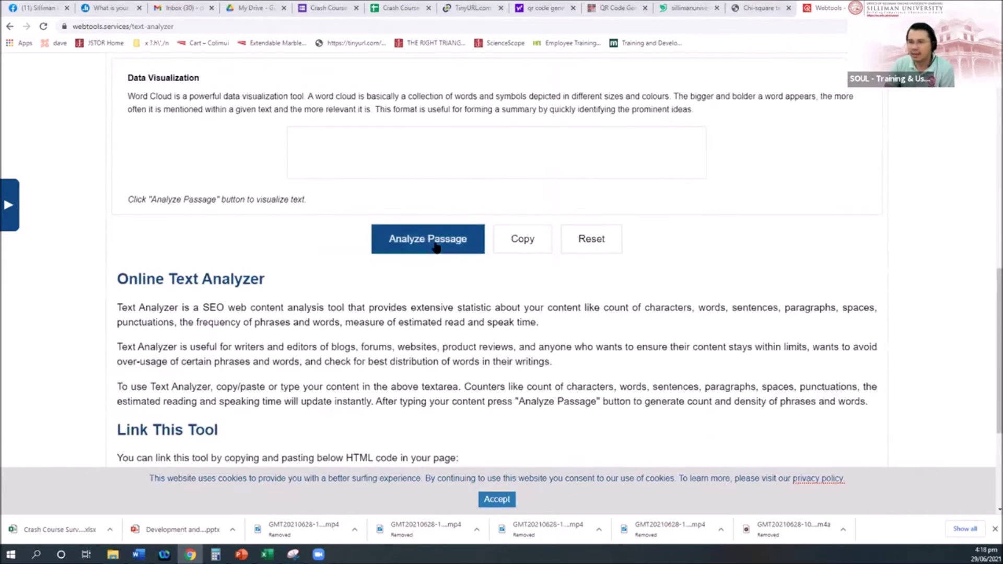
click(432, 239)
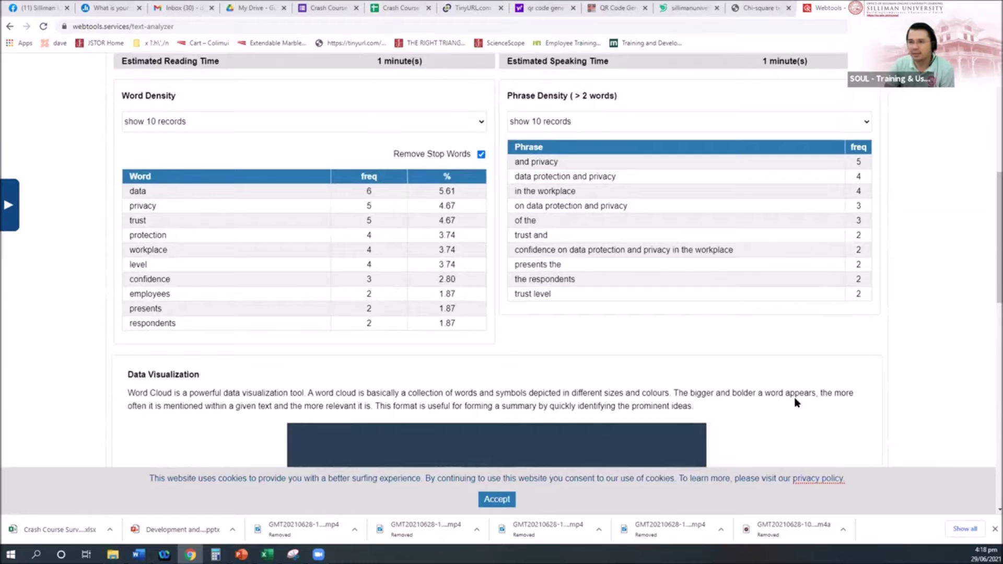
Scroll down to the DATA-led word cloud and back up to the density tables
scroll(797, 403, down, 6)
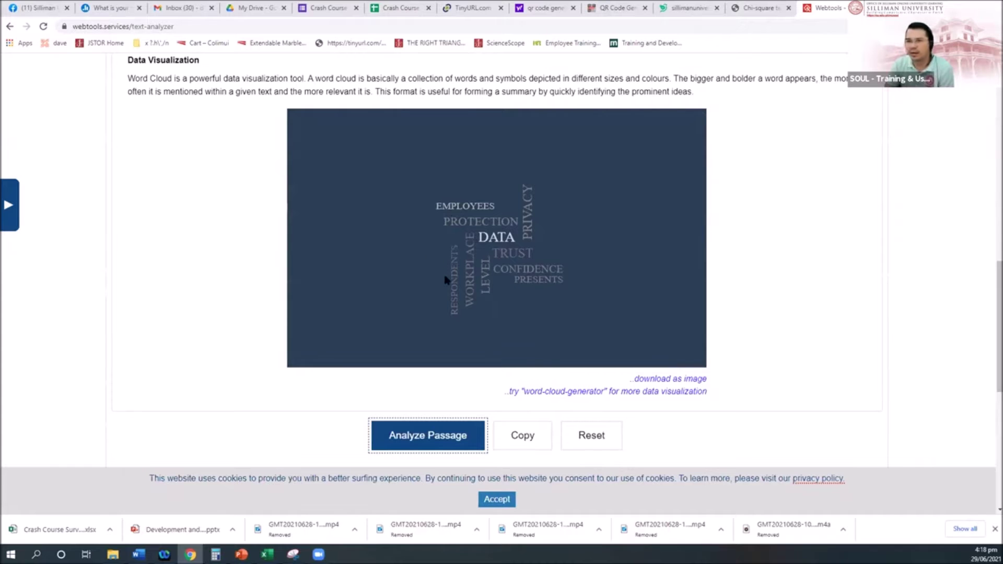
scroll(445, 279, up, 8)
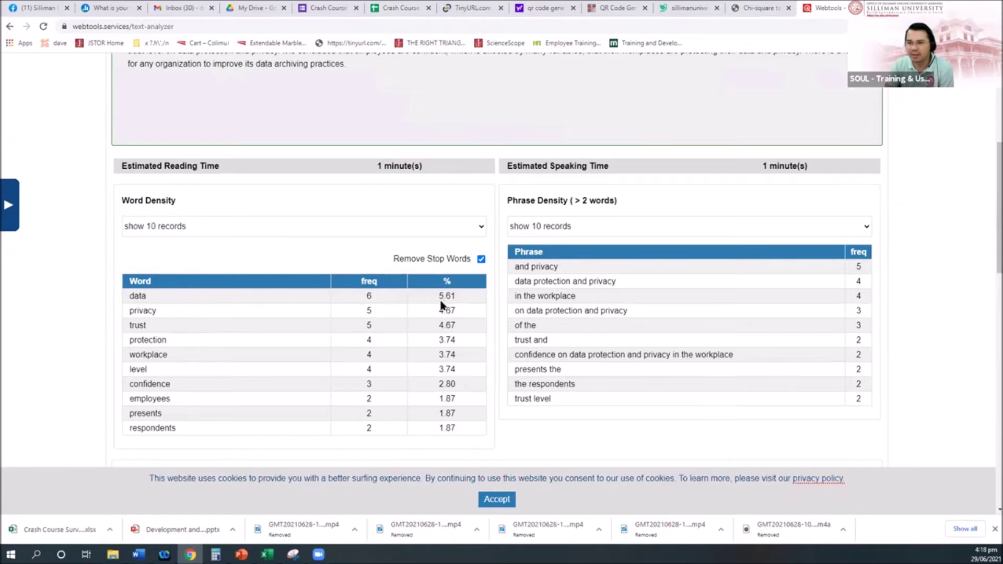
Highlight the Word Density rows and scroll through the frequency results
drag(443, 297, 444, 412)
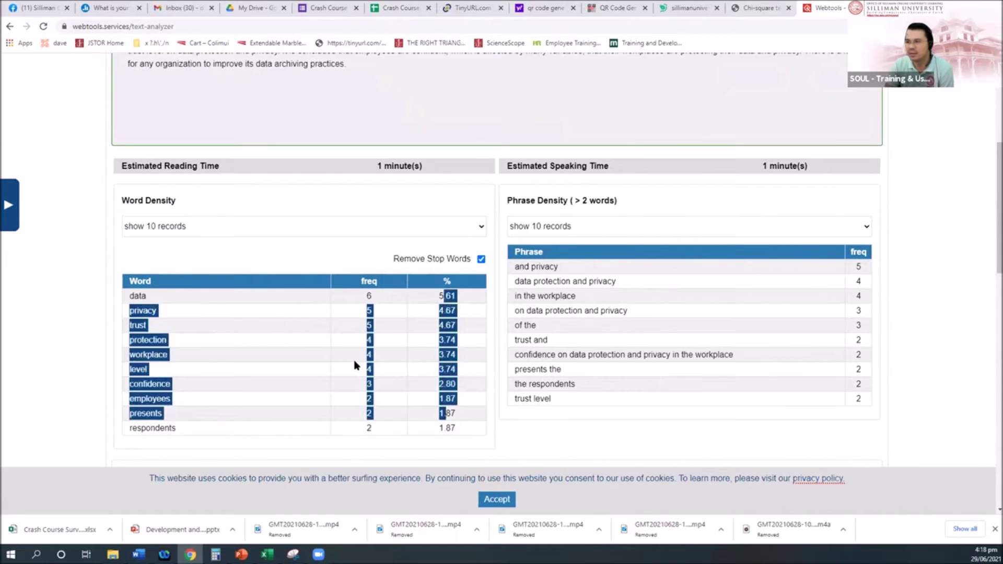
scroll(355, 364, up, 2)
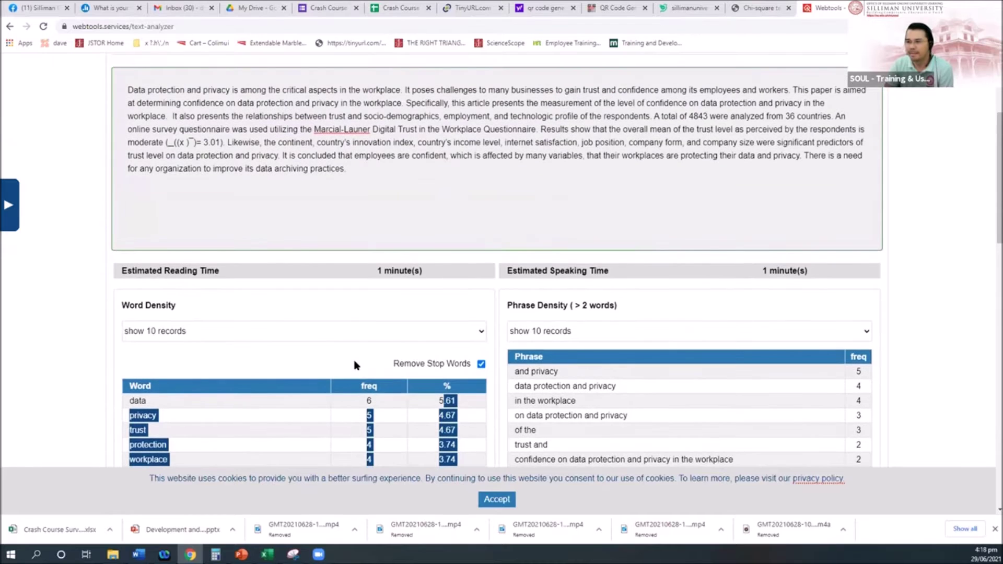
scroll(354, 364, up, 2)
scroll(355, 364, down, 4)
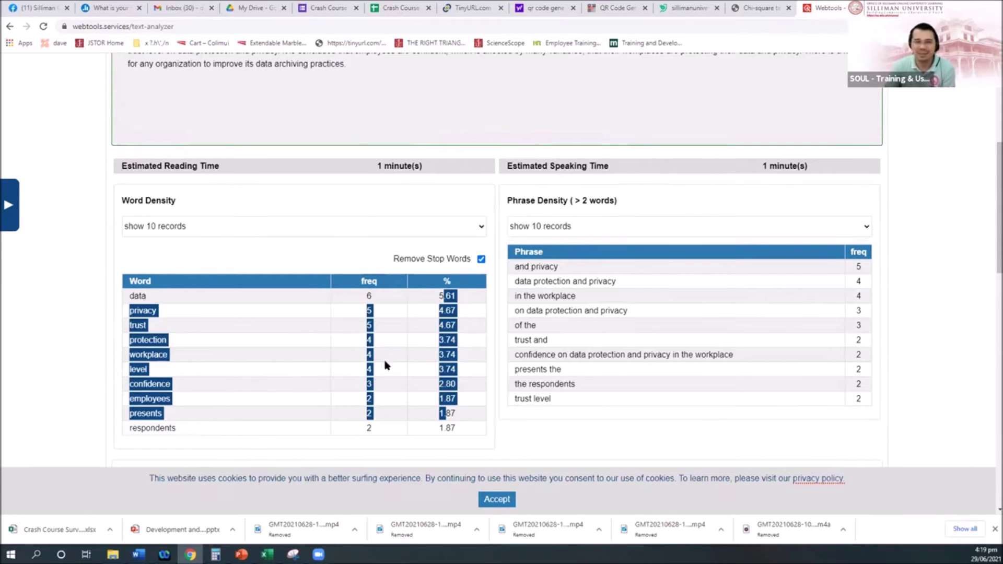
scroll(355, 361, down, 4)
scroll(350, 355, up, 3)
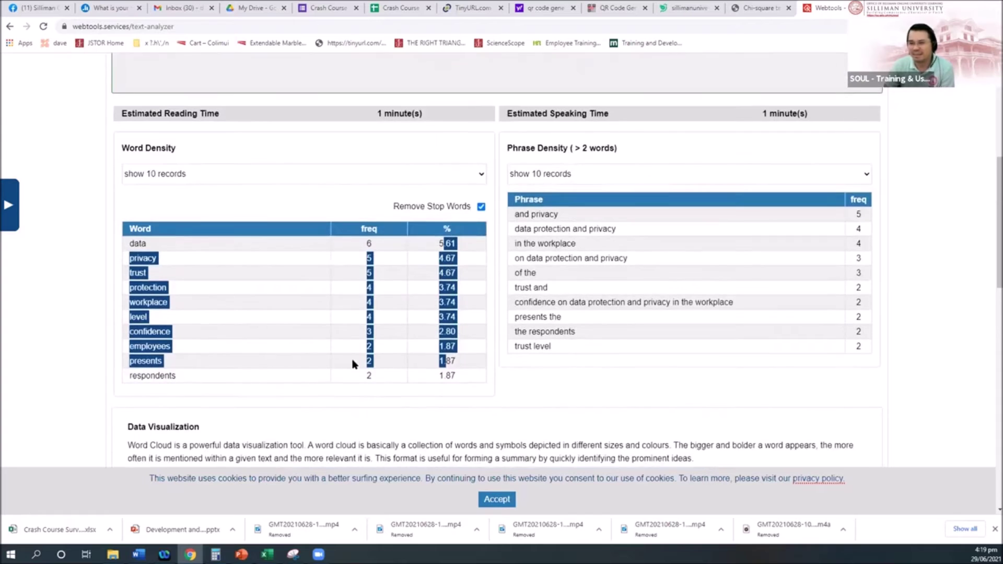
scroll(351, 363, down, 4)
scroll(352, 363, up, 4)
scroll(377, 374, down, 4)
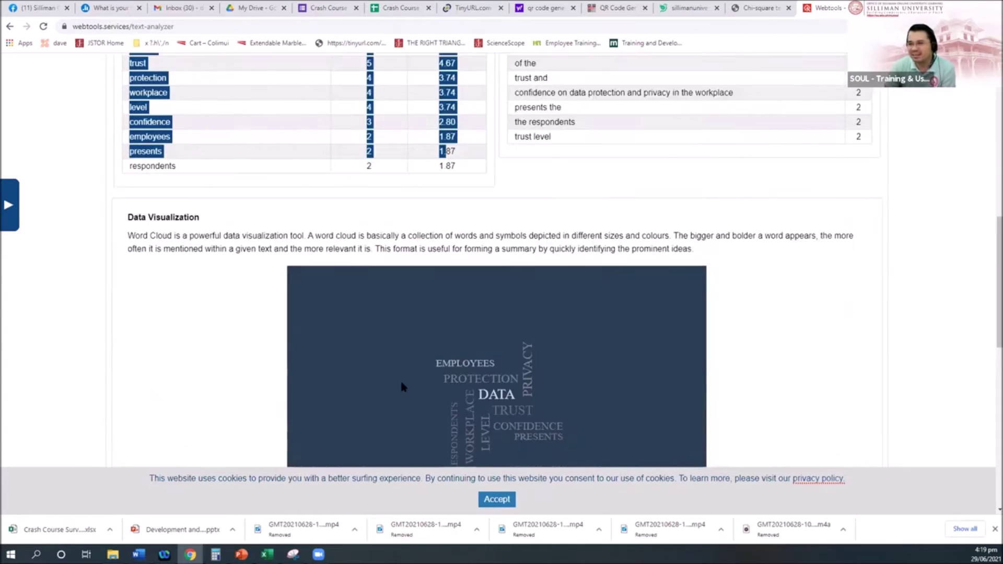
scroll(400, 384, down, 2)
scroll(401, 384, up, 8)
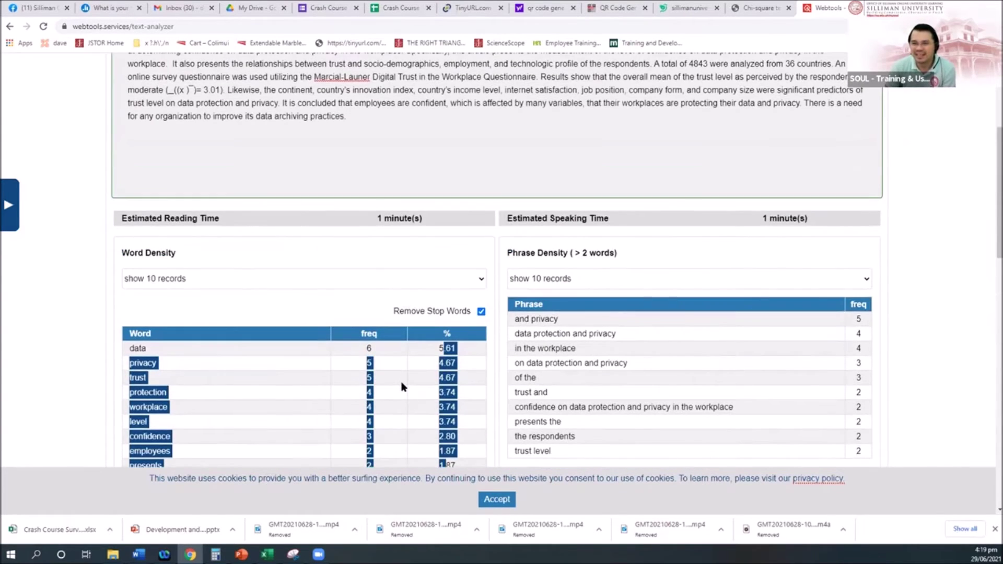
scroll(401, 387, up, 3)
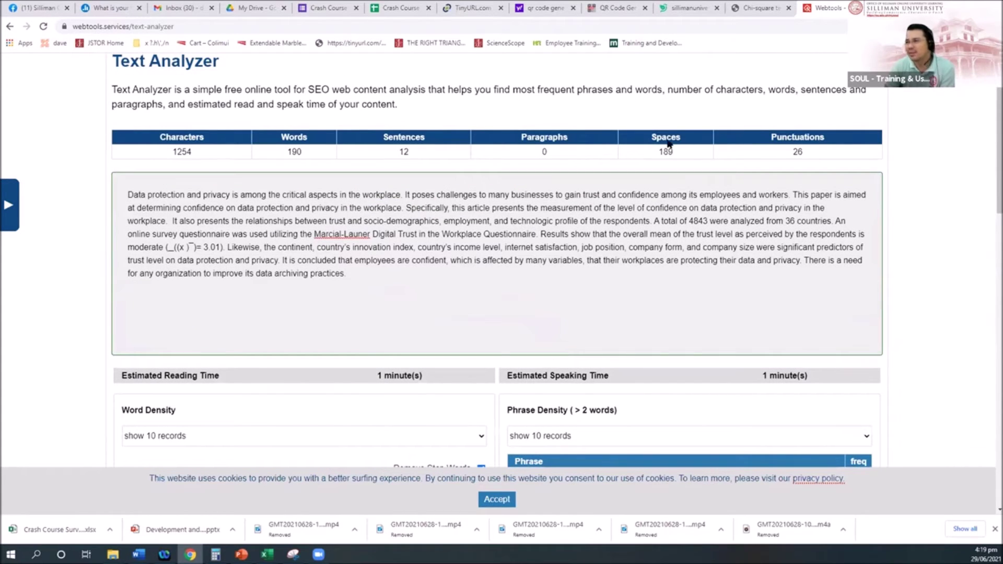
Scroll through the abstract in the text box, then return to PowerPoint
click(754, 207)
scroll(753, 225, down, 5)
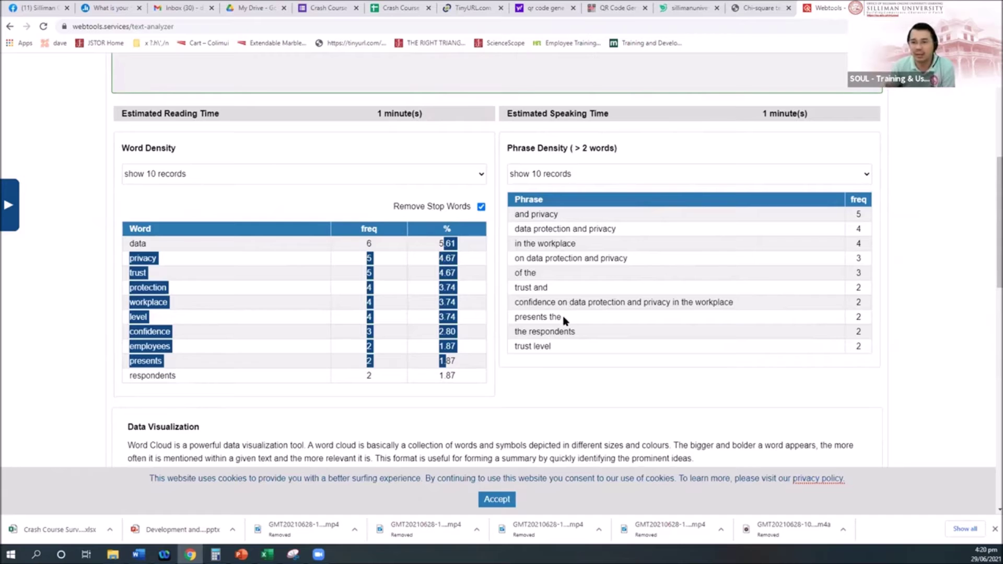
scroll(571, 360, down, 1)
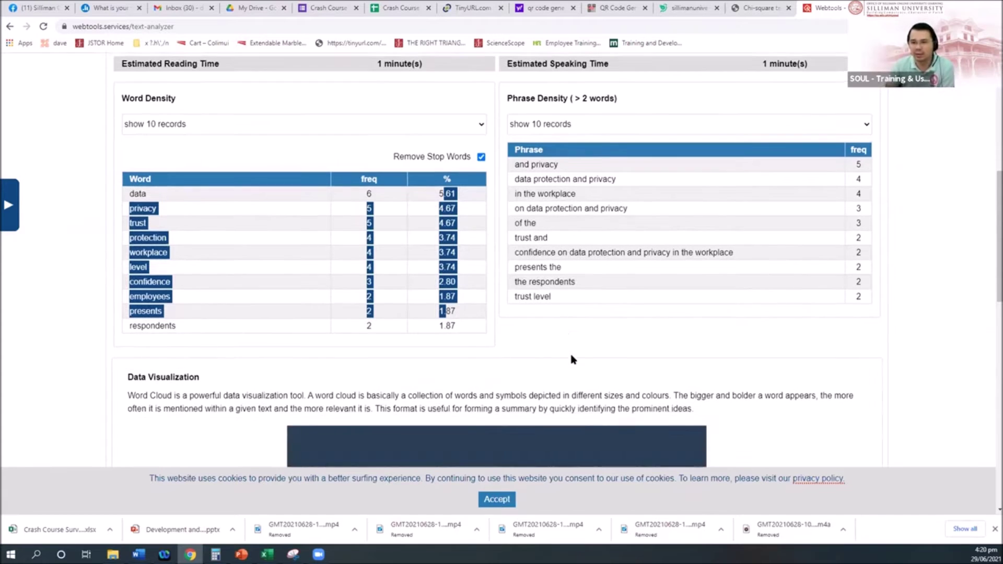
scroll(602, 319, up, 3)
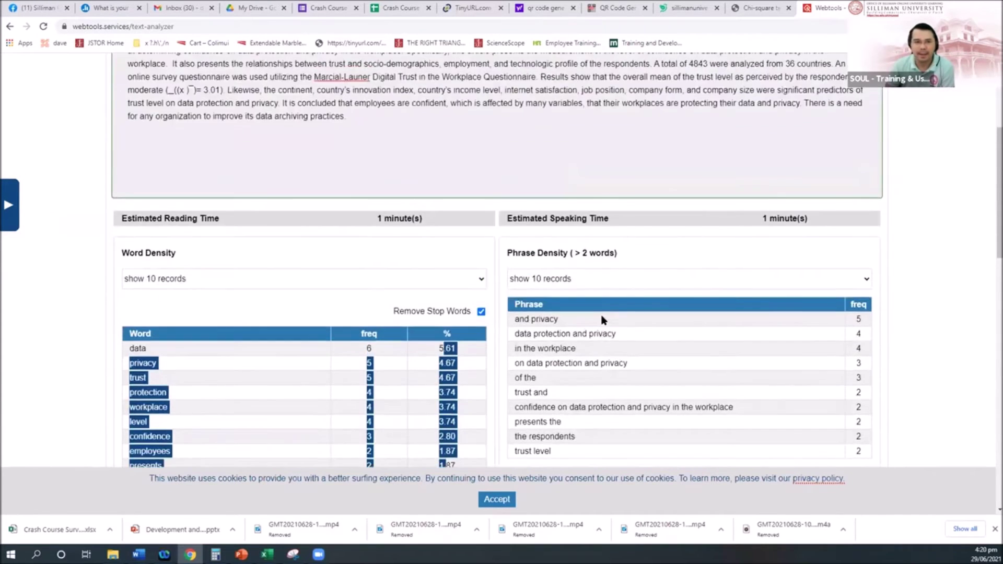
scroll(602, 320, up, 4)
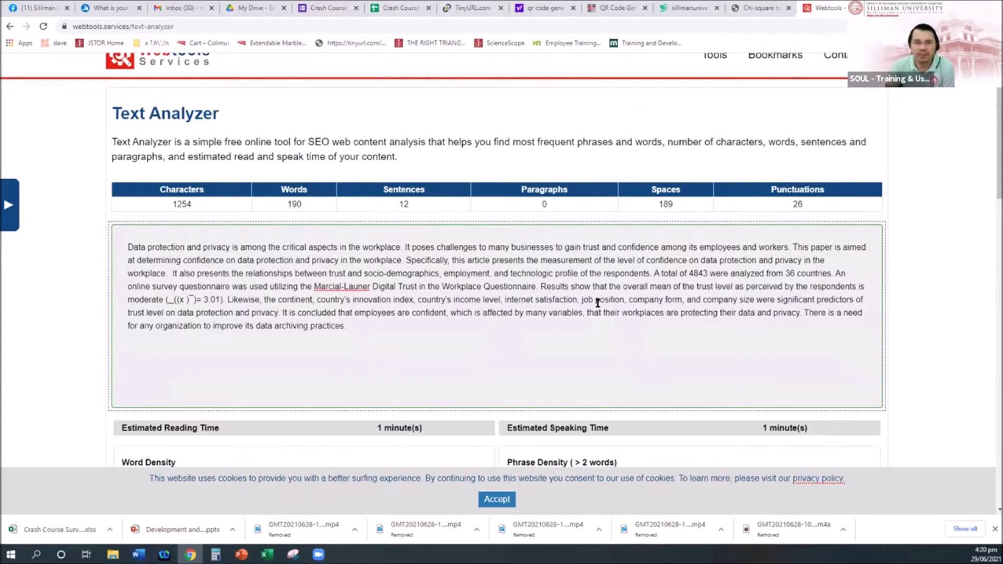
click(611, 209)
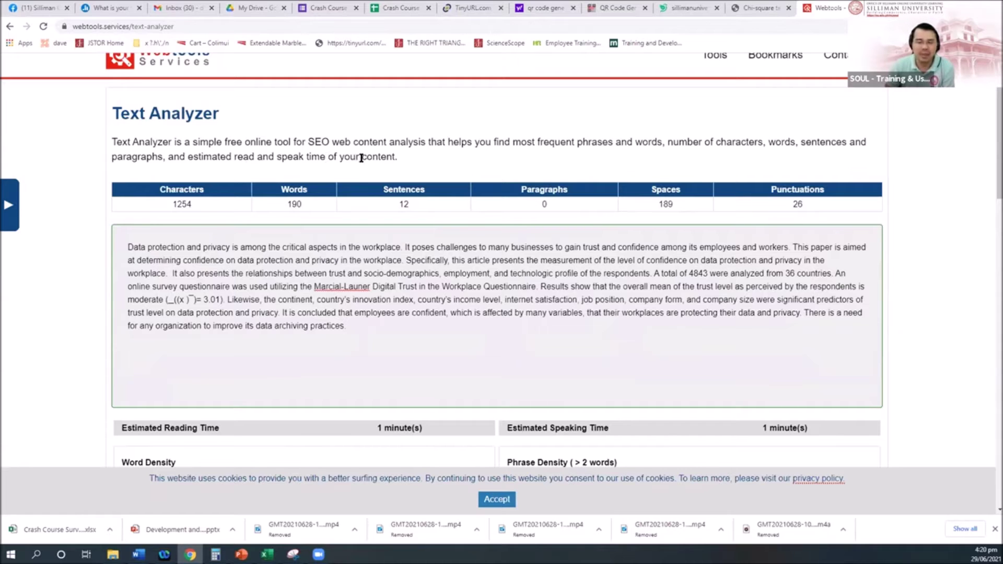
scroll(436, 218, down, 2)
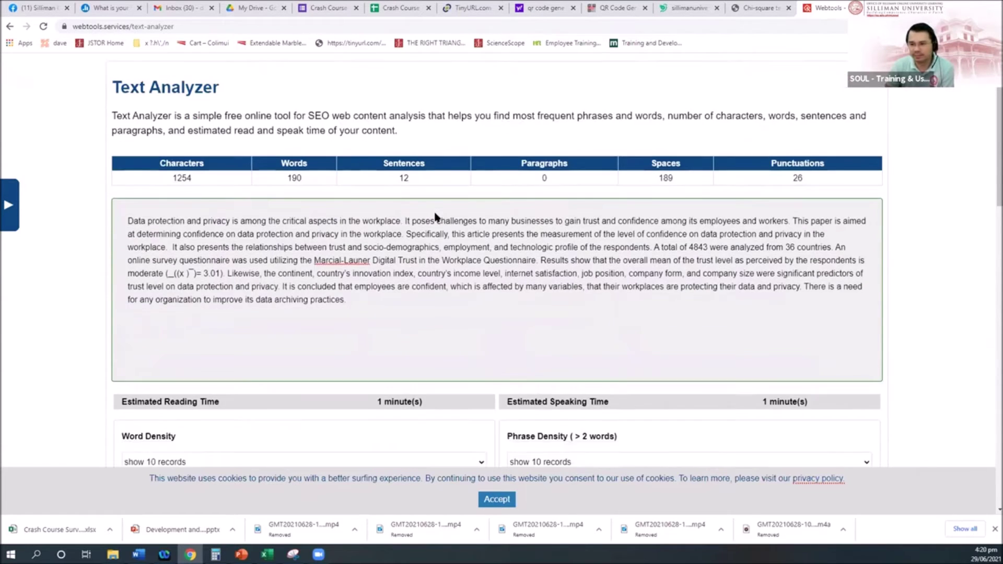
scroll(408, 270, up, 3)
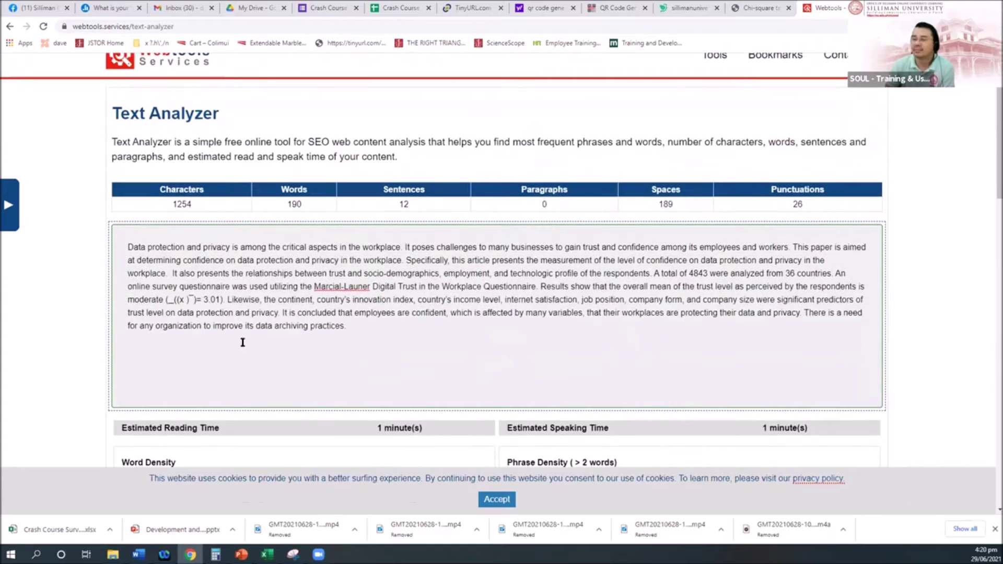
click(241, 554)
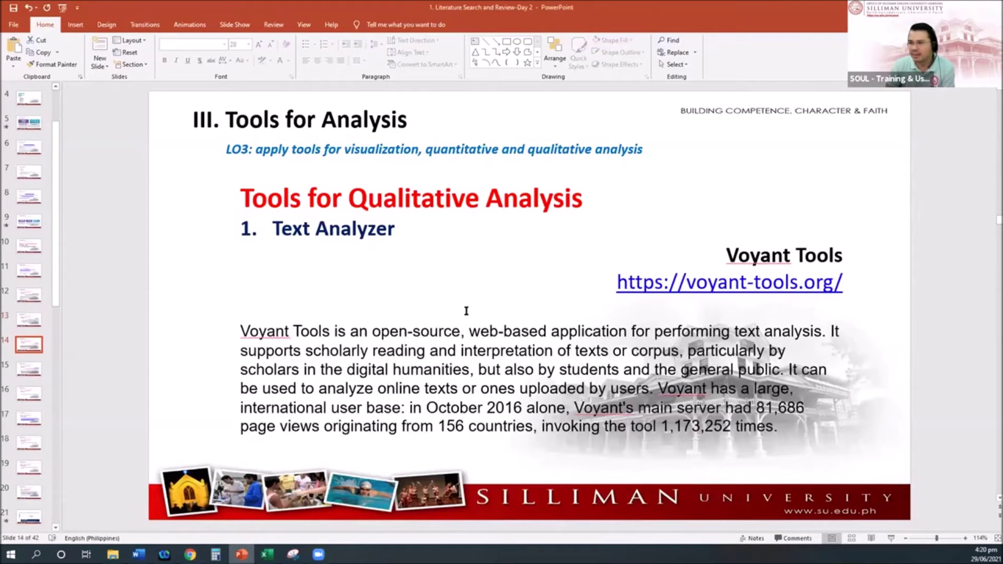
Go to slide 15, select the wordandphrase.info analyzeText address, and return to Chrome
click(29, 365)
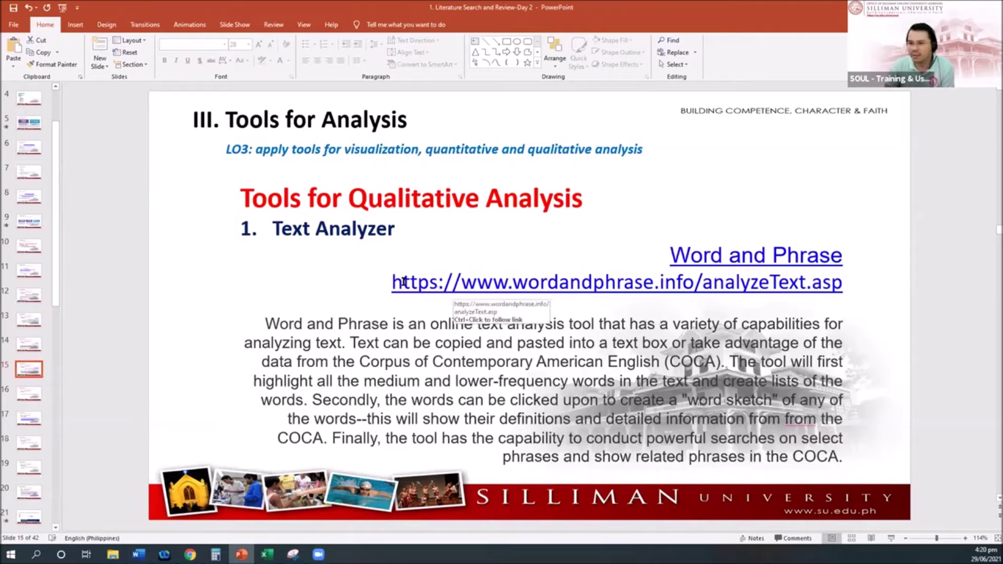
drag(393, 282, 844, 293)
key(ctrl+c)
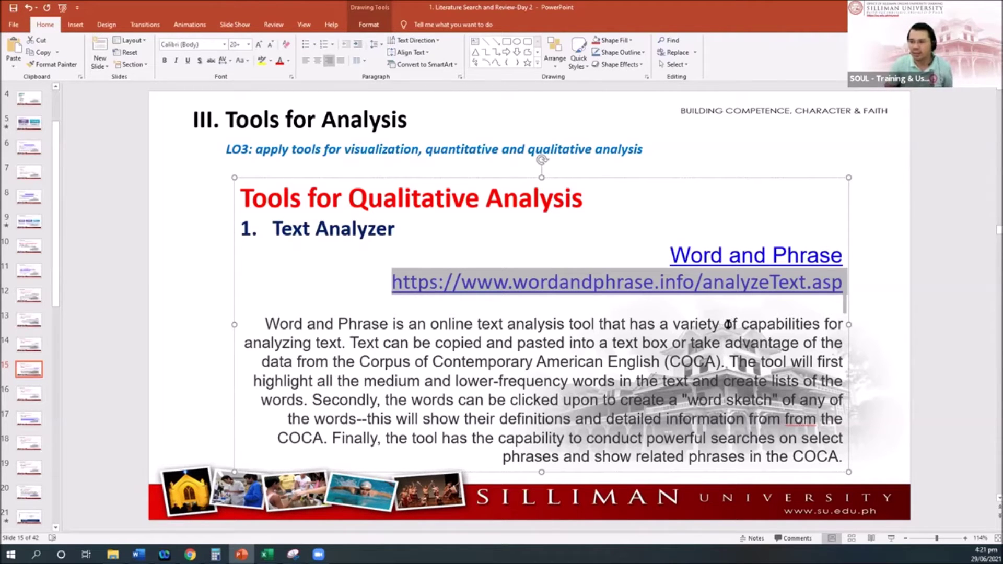
click(190, 555)
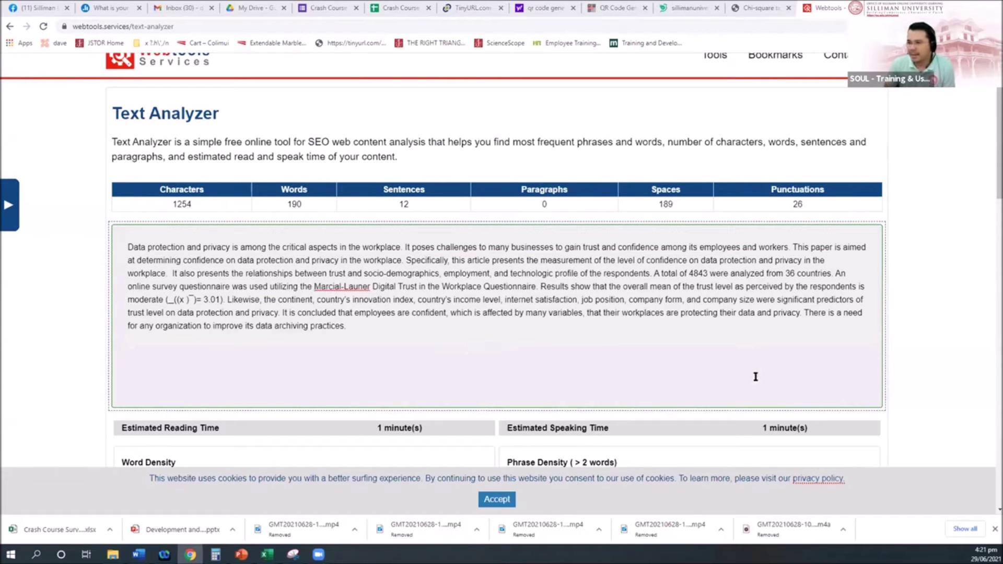
Paste the paper's abstract into the Word and Phrase ENTER TEXT box and run SEARCH
click(504, 225)
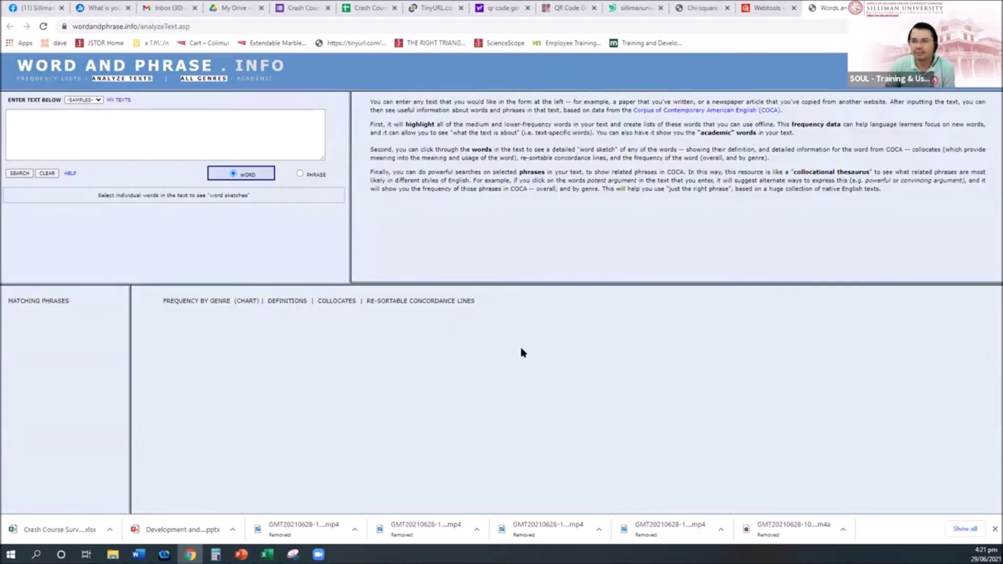
click(76, 125)
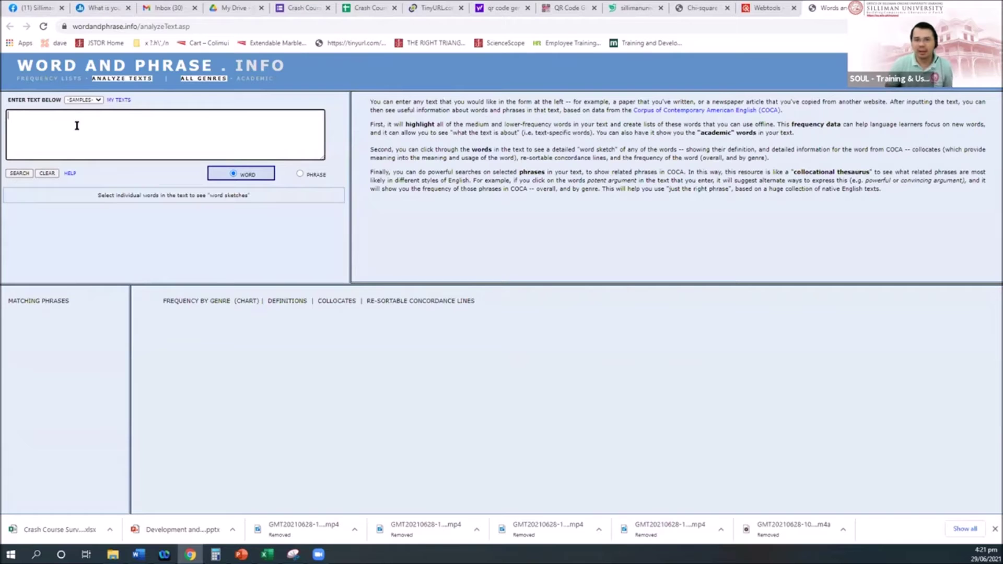
key(ctrl+v)
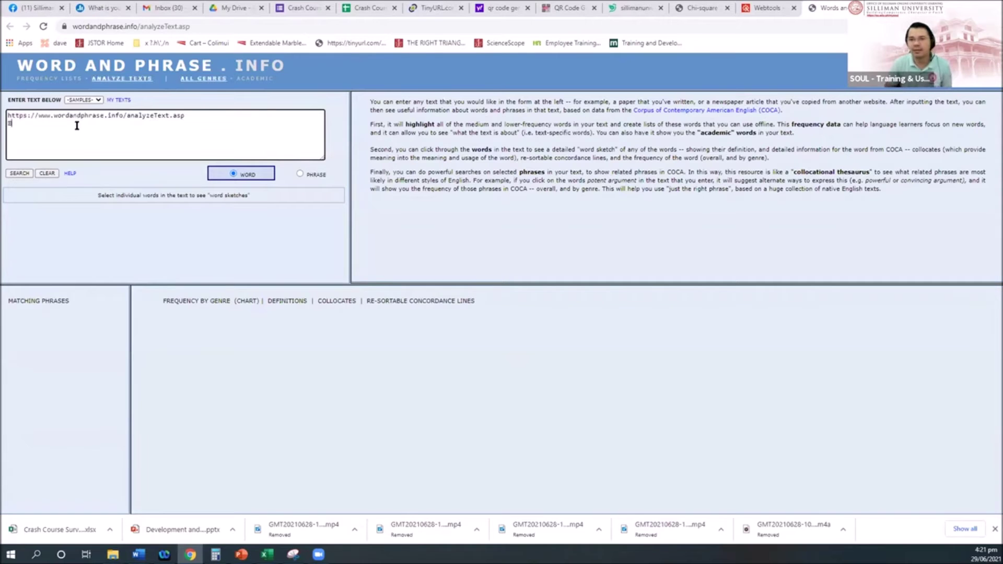
mouse_move(138, 554)
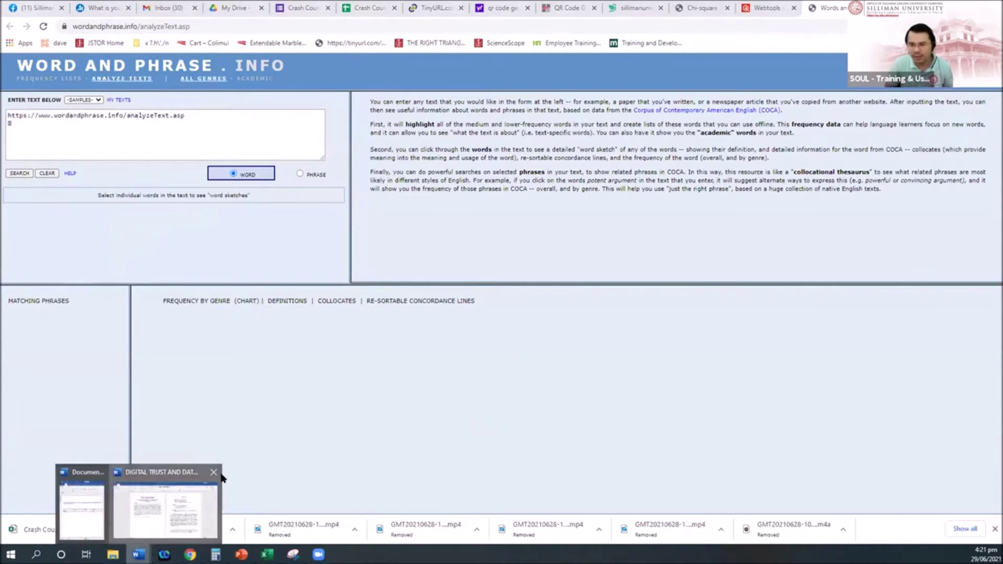
click(191, 504)
click(190, 554)
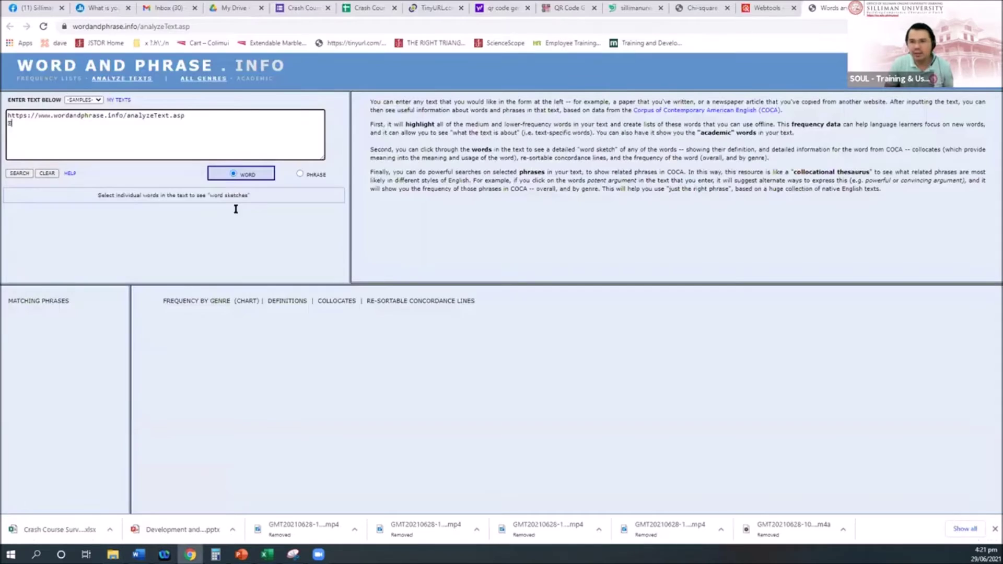
key(ctrl+a)
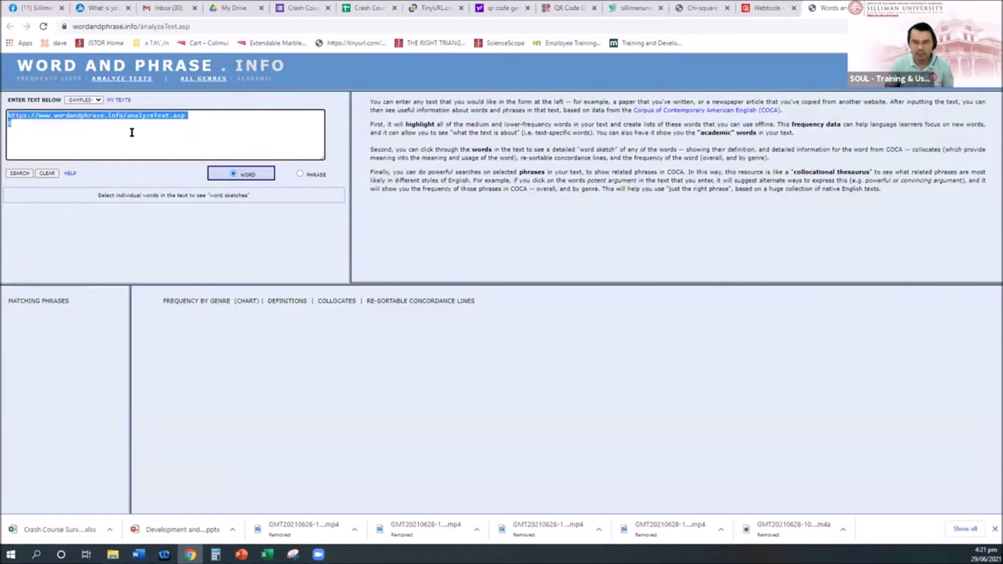
key(ctrl+v)
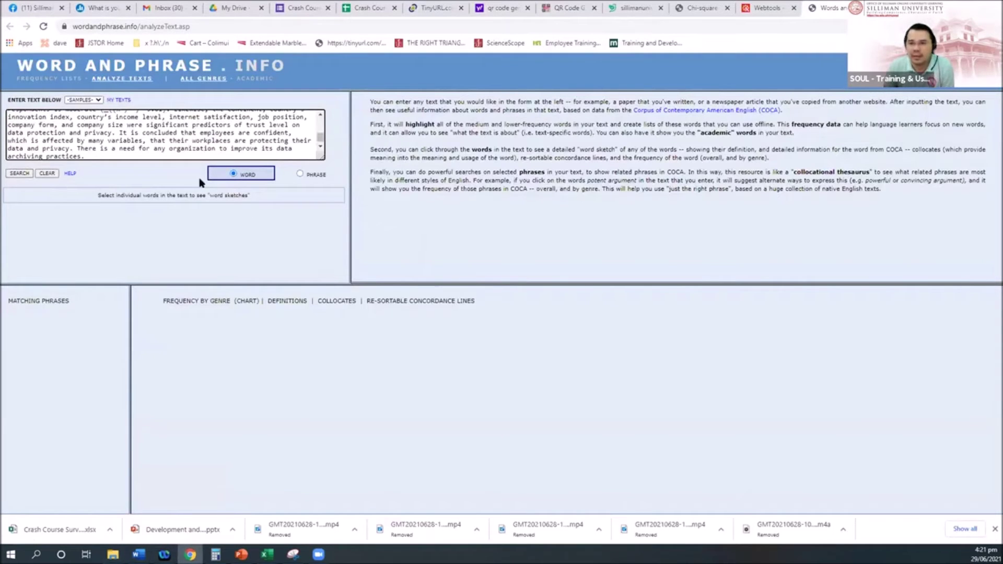
click(19, 172)
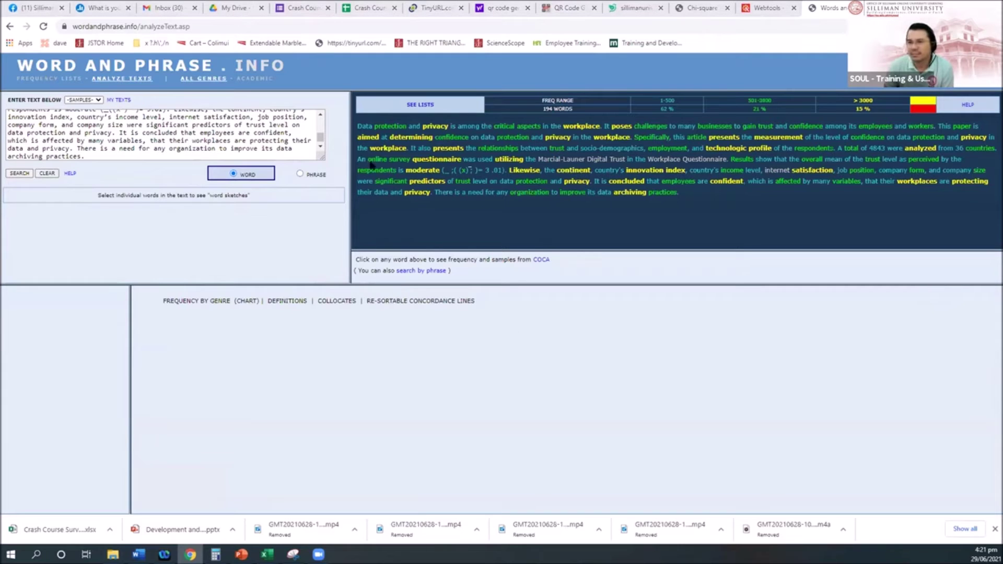
Load the word sketch for 'protection' from the analyzed abstract and scroll its concordance lines
click(391, 126)
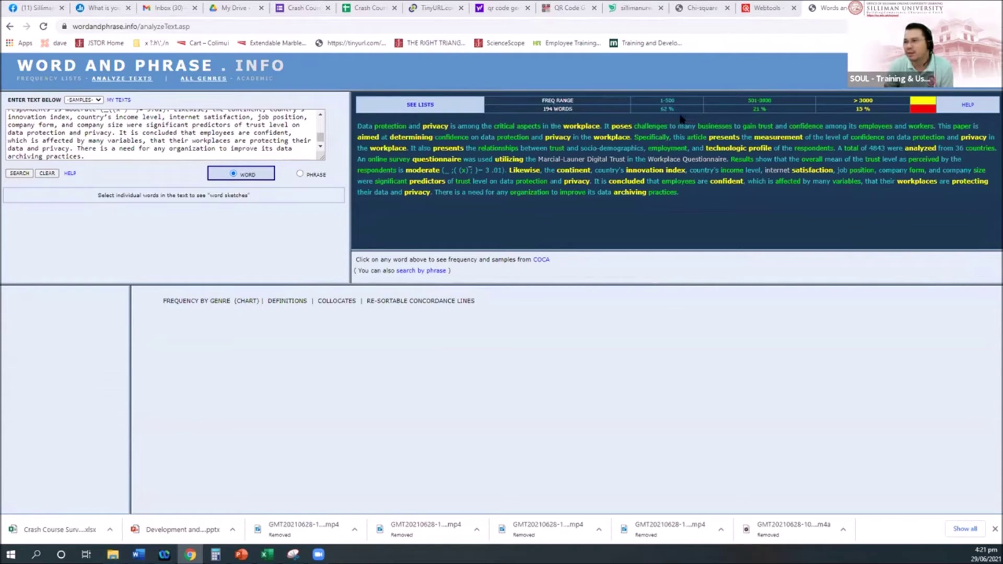
click(868, 110)
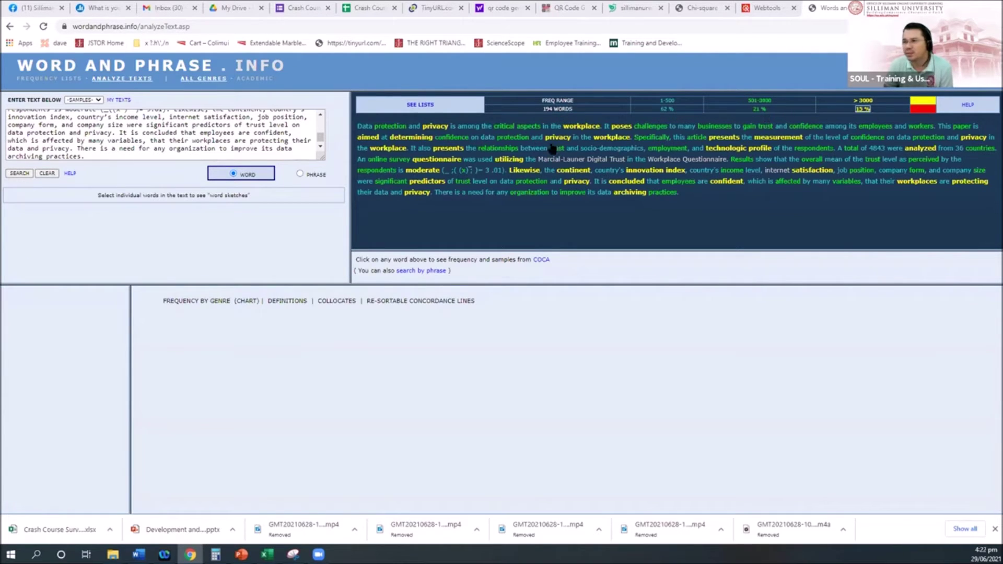
click(519, 128)
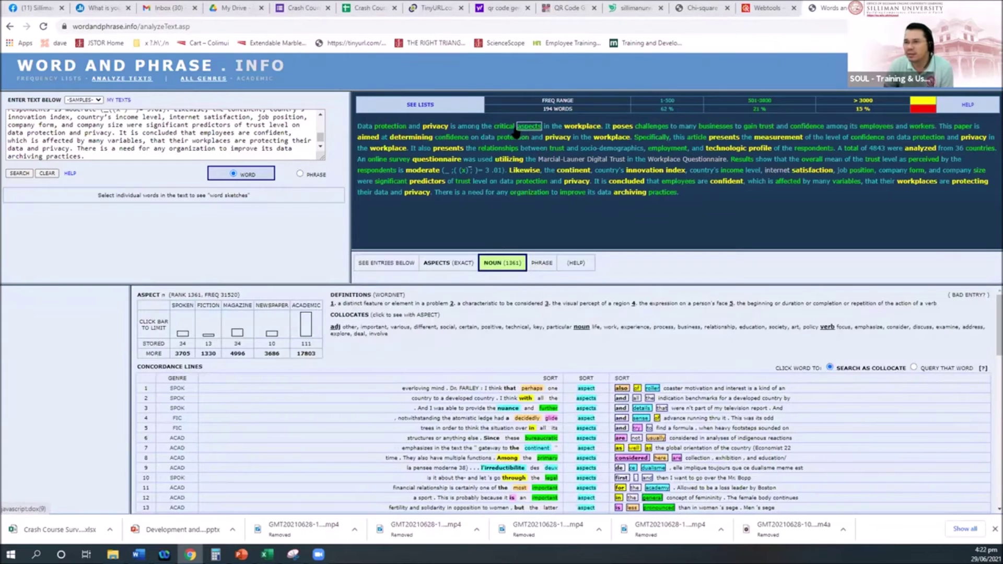
click(513, 138)
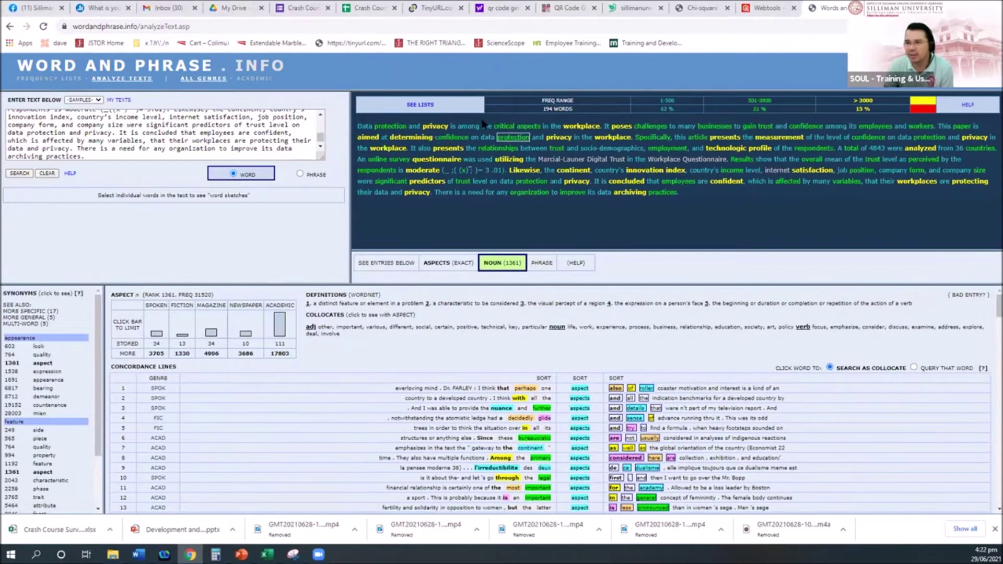
click(390, 126)
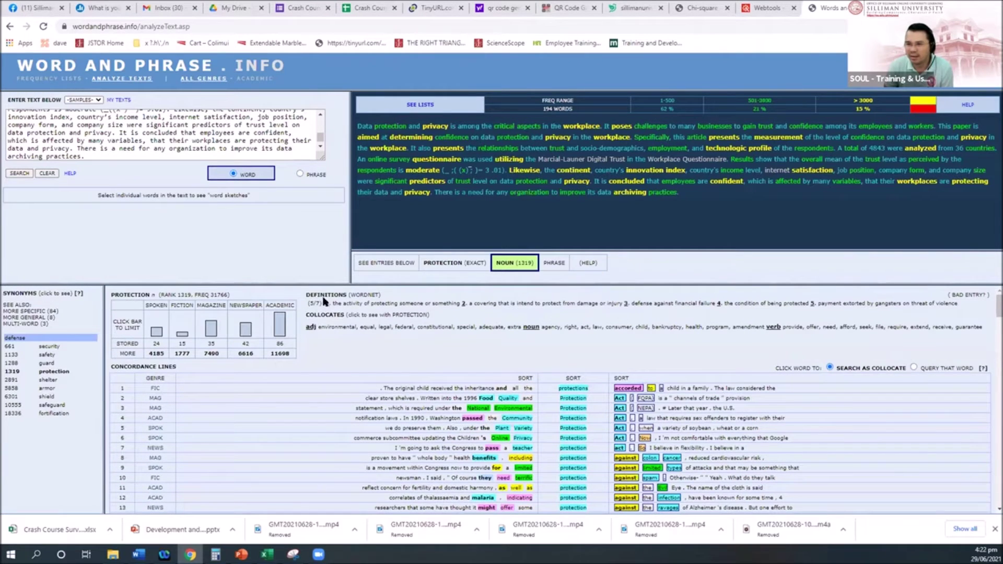
scroll(603, 346, down, 3)
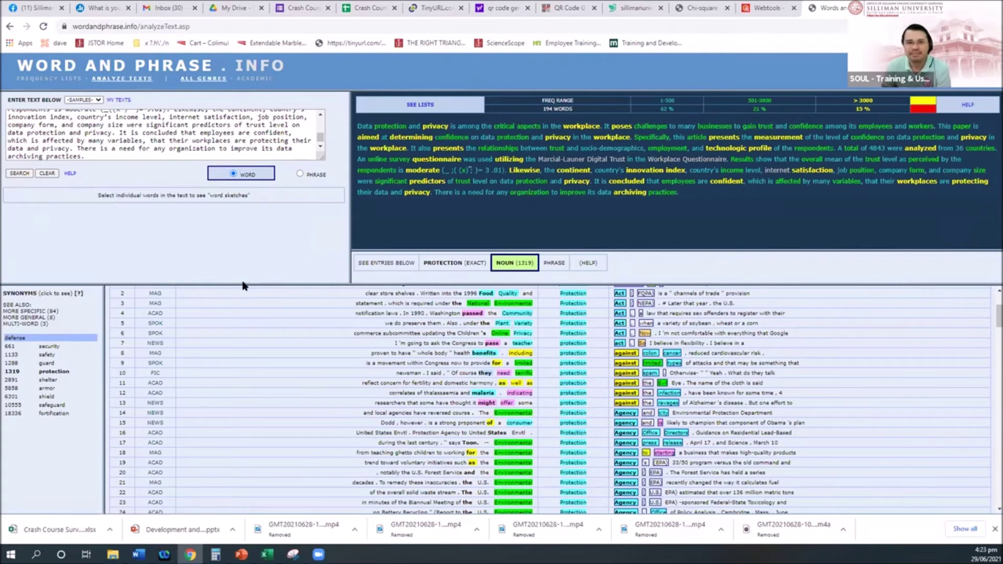
click(241, 554)
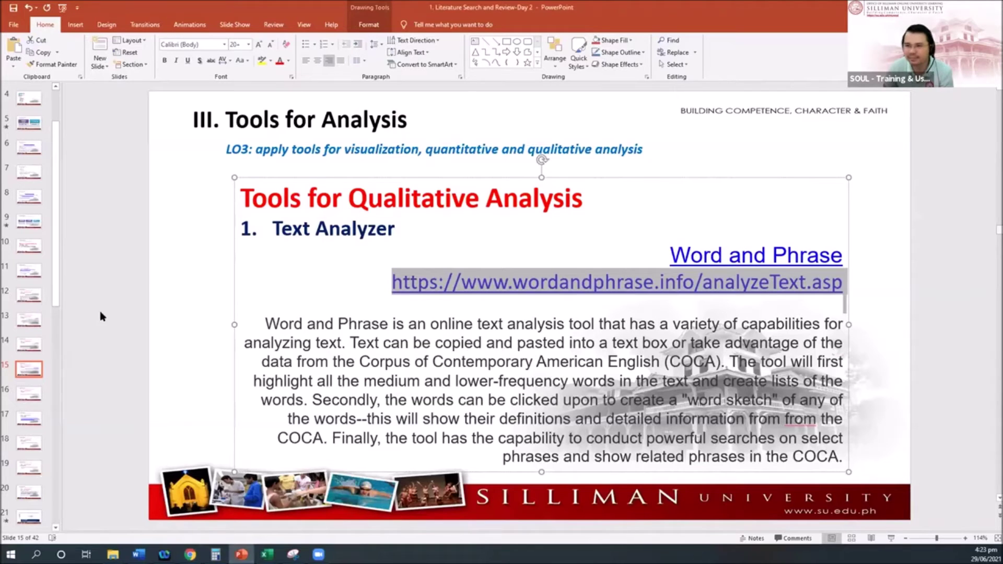
Select the Word and Phrase guide URL on the next Text Analyzer slide
click(30, 395)
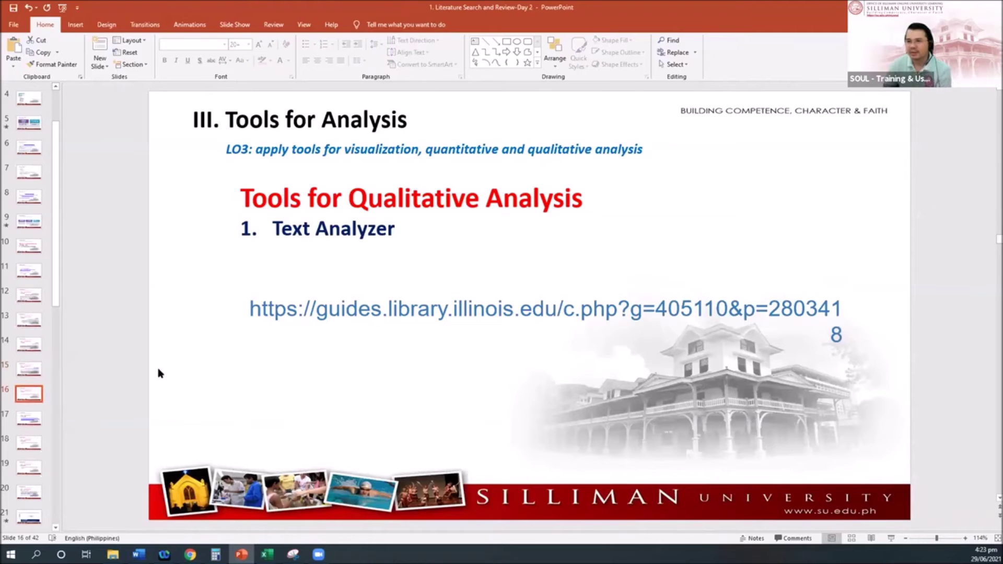
click(303, 309)
triple_click(302, 309)
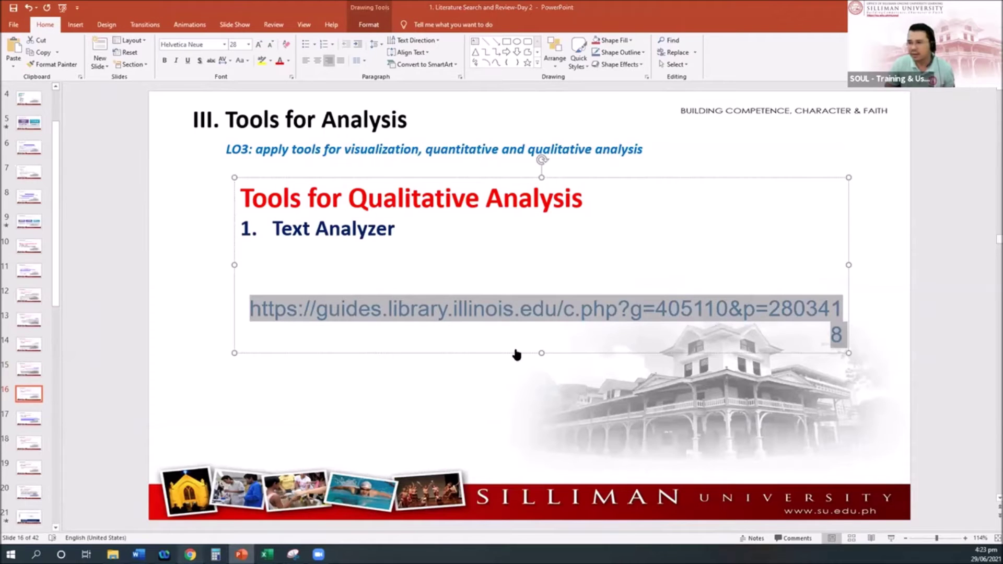
click(190, 555)
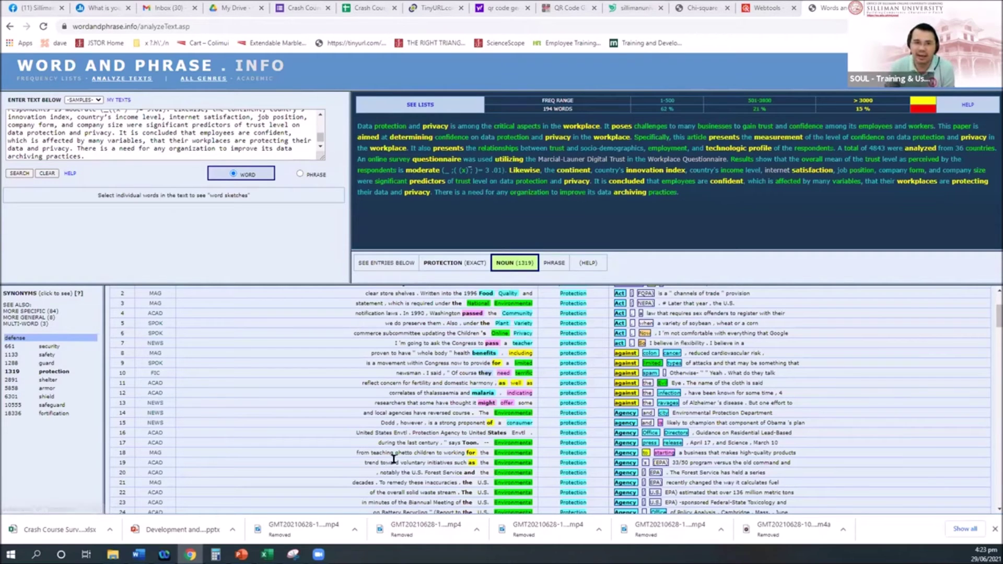
click(241, 554)
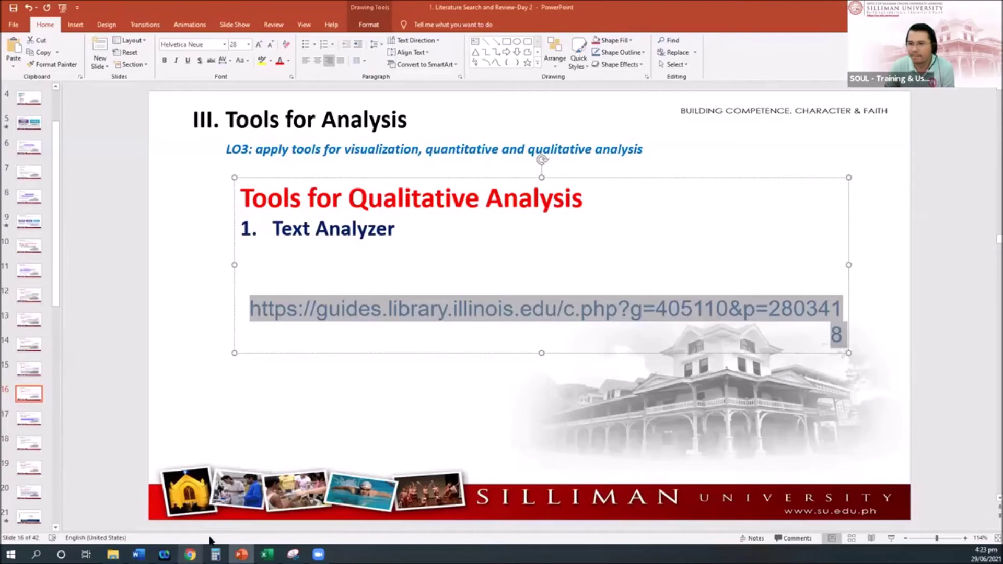
On the Sentiment Analyzer slide, select the MonkeyLearn sentiment analysis link
click(31, 421)
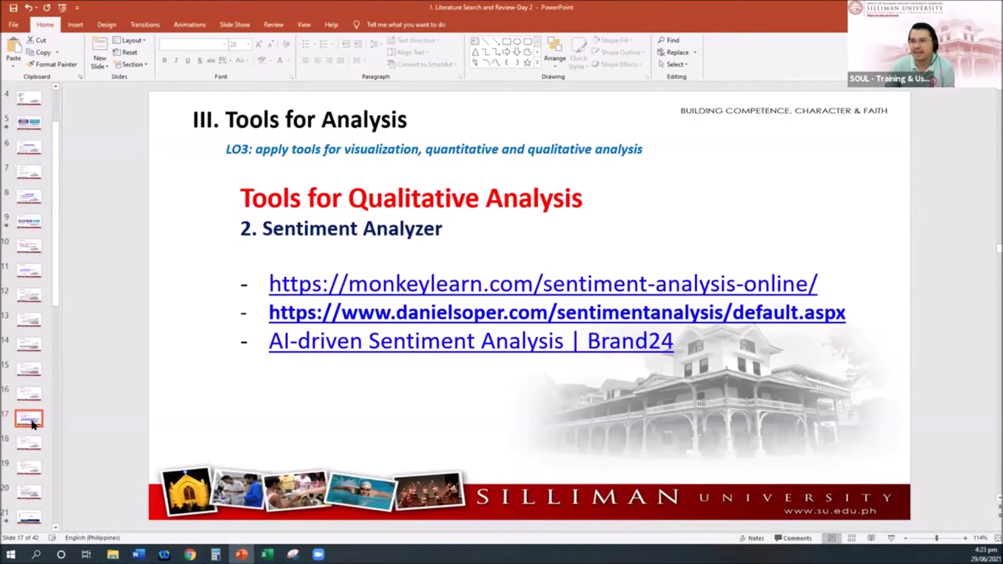
click(351, 228)
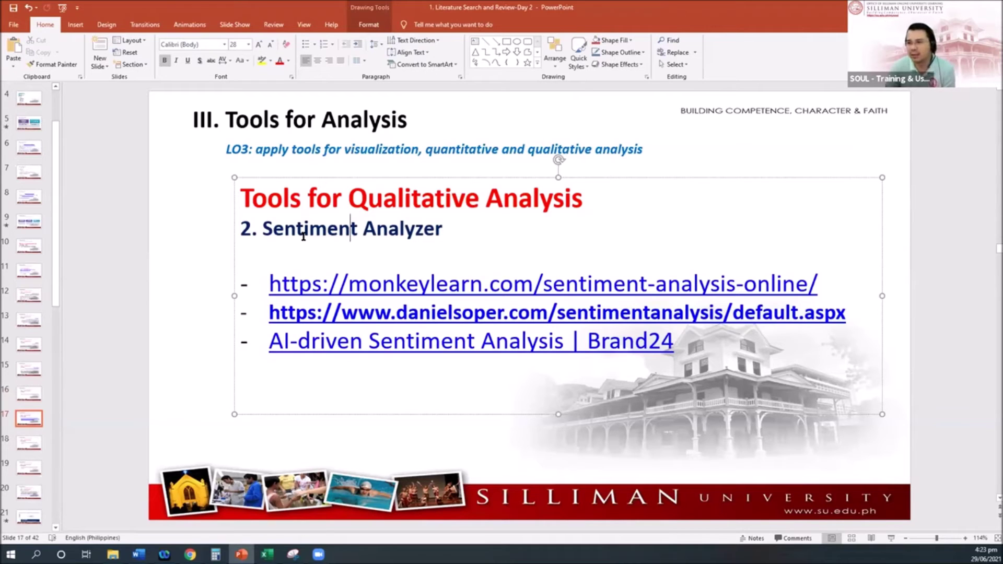
drag(278, 285, 822, 286)
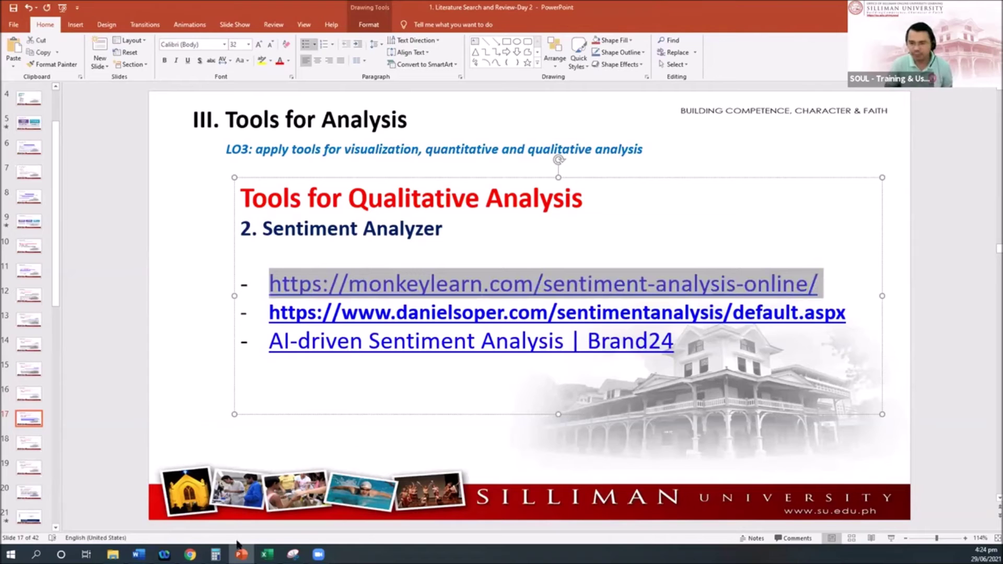
Open the MonkeyLearn sentiment analyzer page and focus its 'Test with your own text' box
click(190, 554)
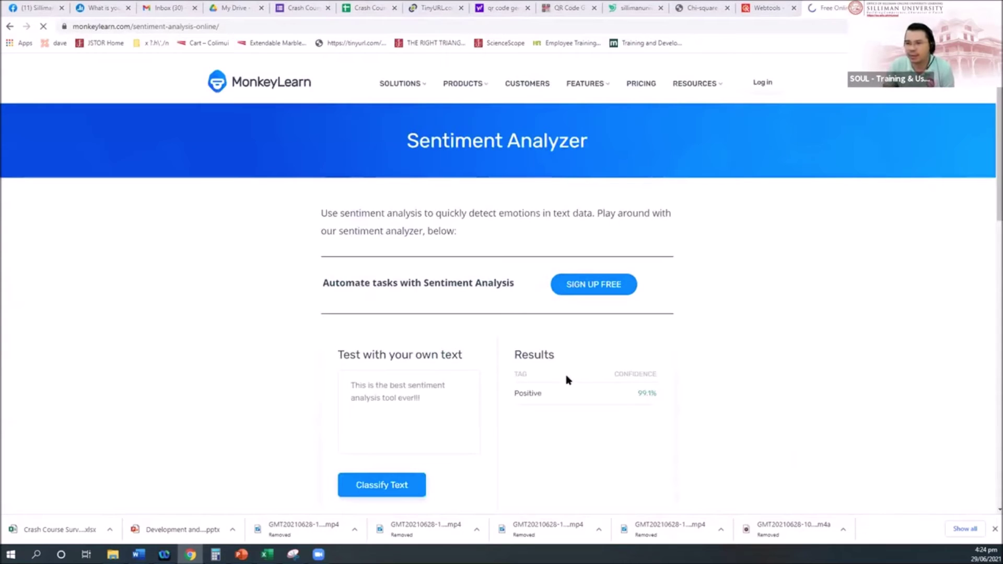
scroll(644, 392, down, 3)
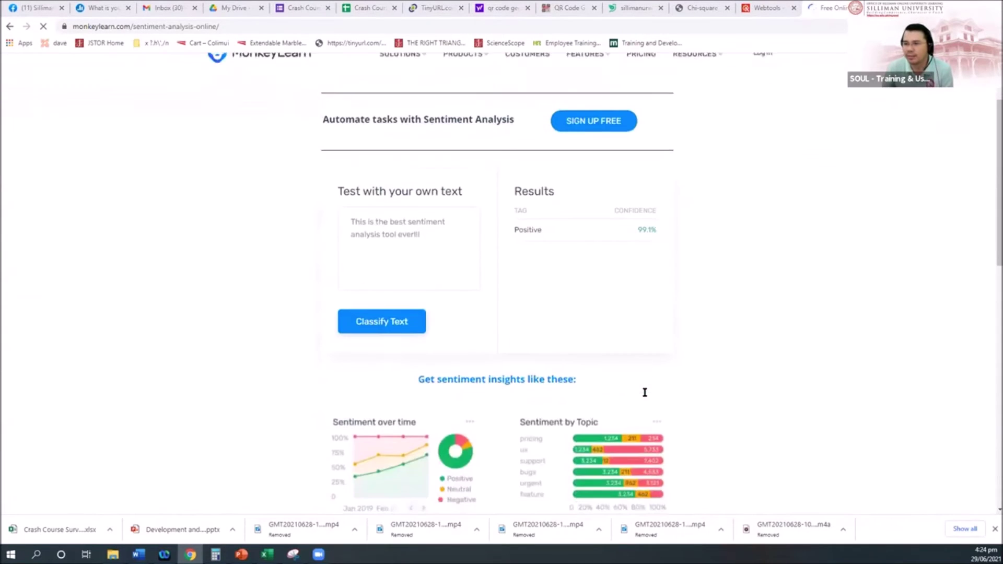
scroll(645, 392, up, 3)
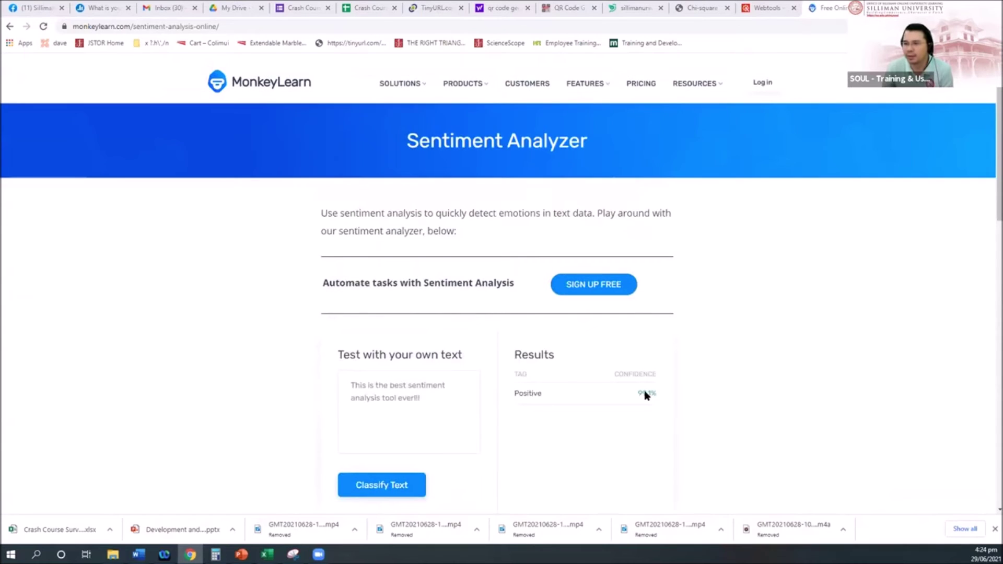
scroll(645, 391, down, 3)
scroll(644, 391, up, 3)
scroll(644, 390, down, 2)
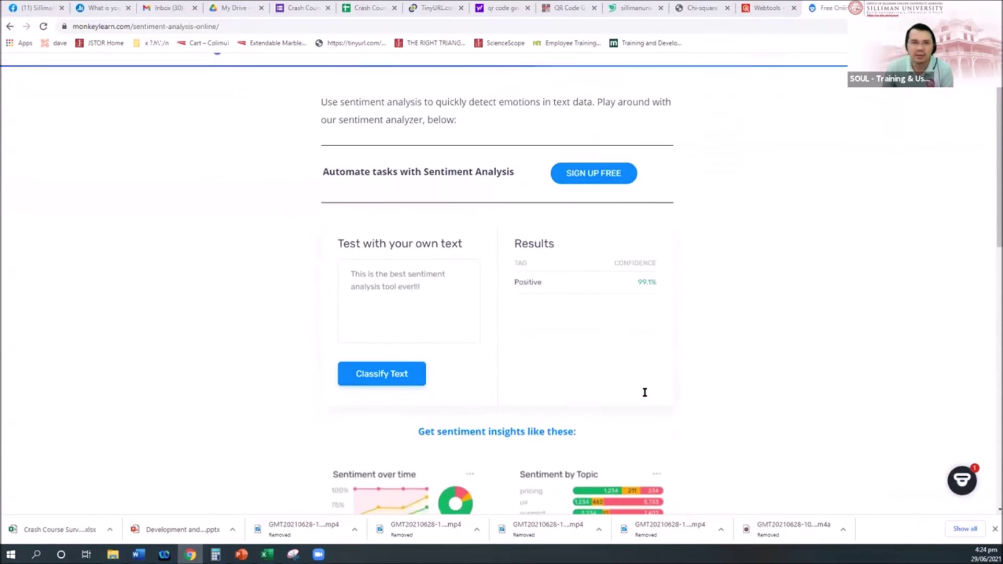
scroll(645, 393, up, 2)
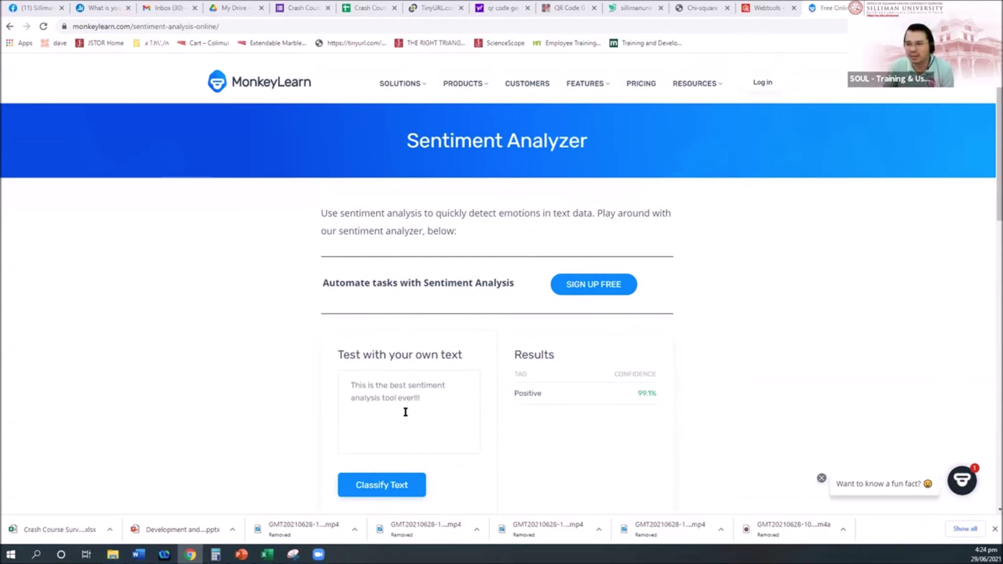
click(390, 392)
scroll(390, 392, down, 2)
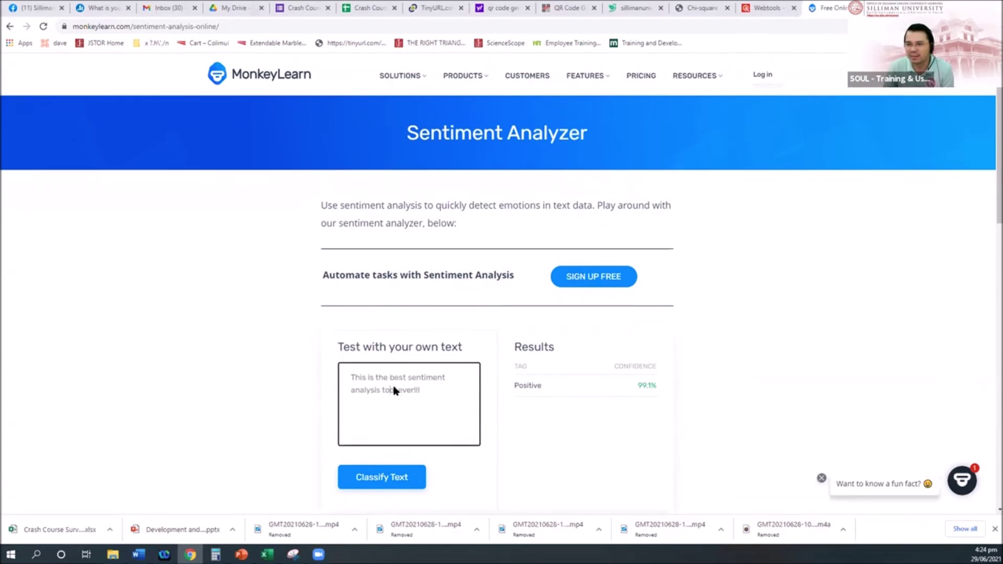
Paste the paper's abstract into the box and classify it: Positive, 97.7% confidence
mouse_move(138, 554)
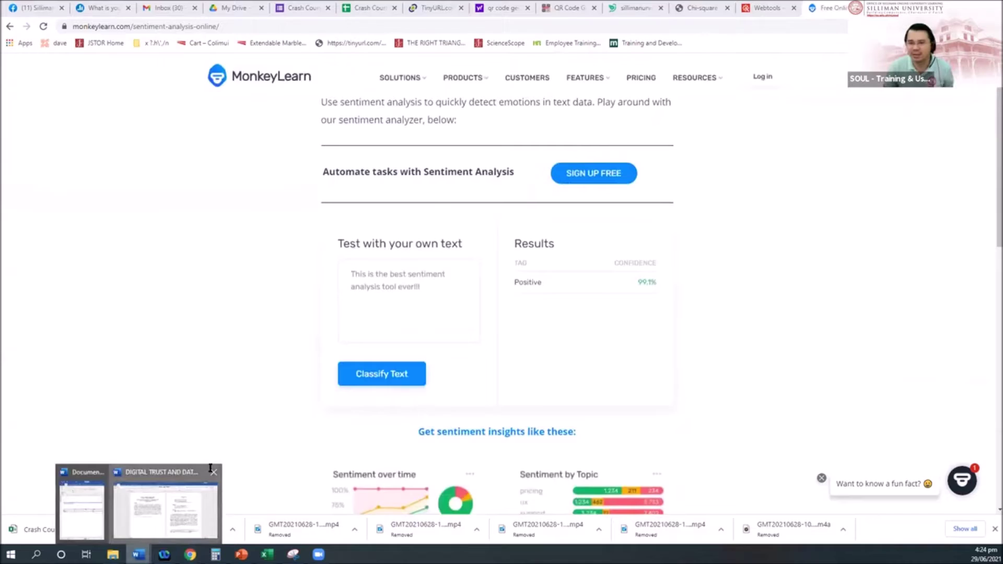
click(168, 510)
click(190, 554)
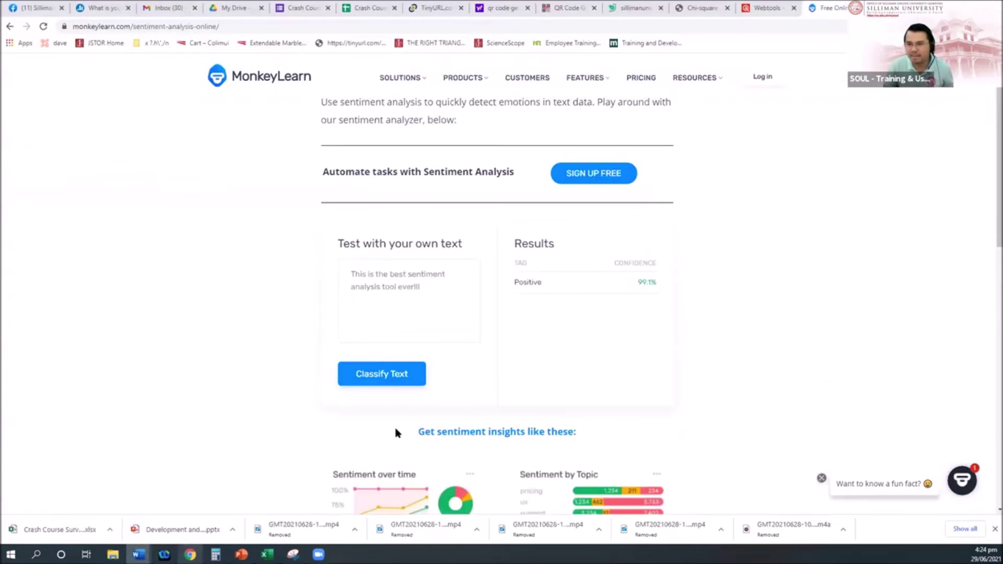
click(384, 285)
key(ctrl+v)
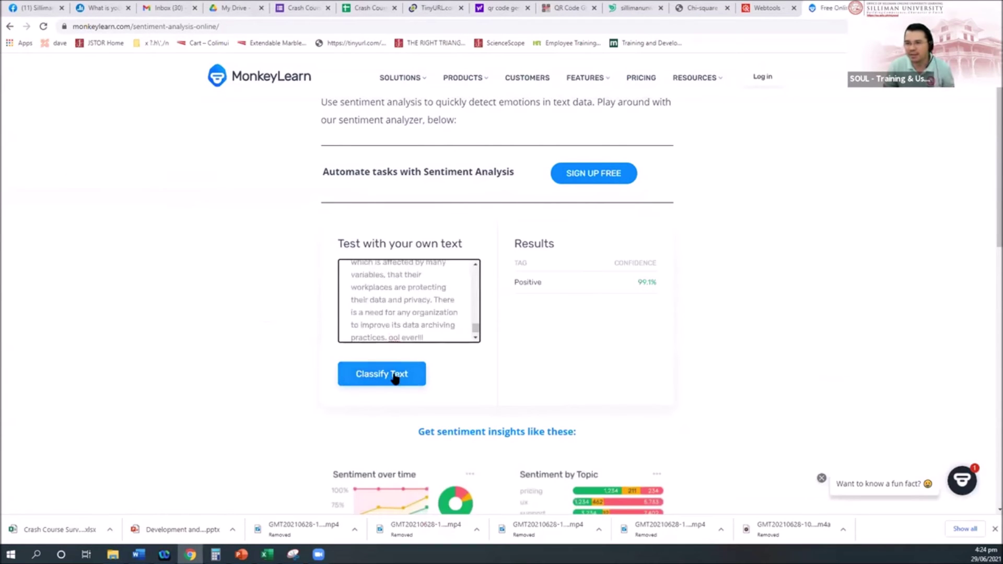
click(412, 381)
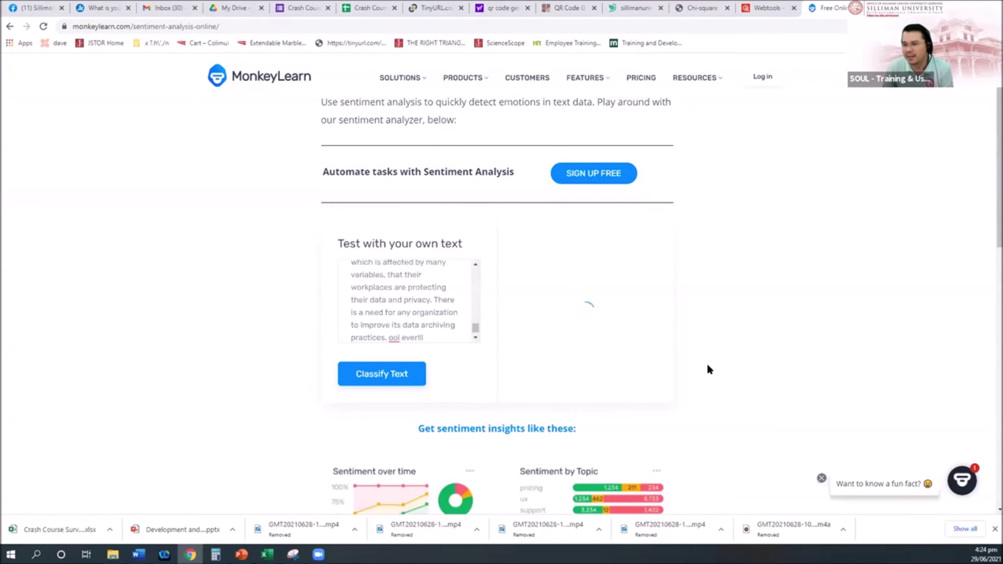
scroll(709, 370, down, 2)
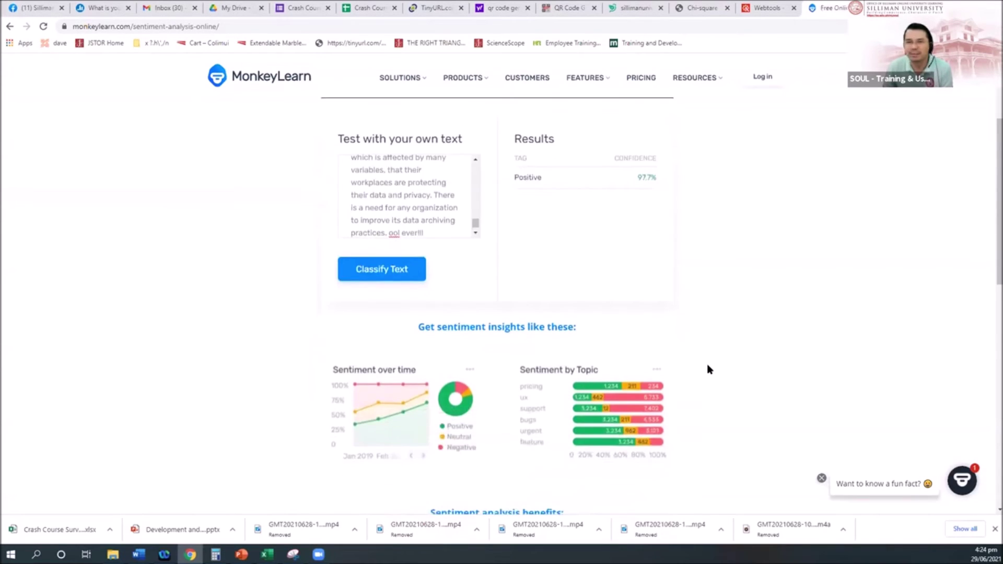
scroll(709, 370, down, 2)
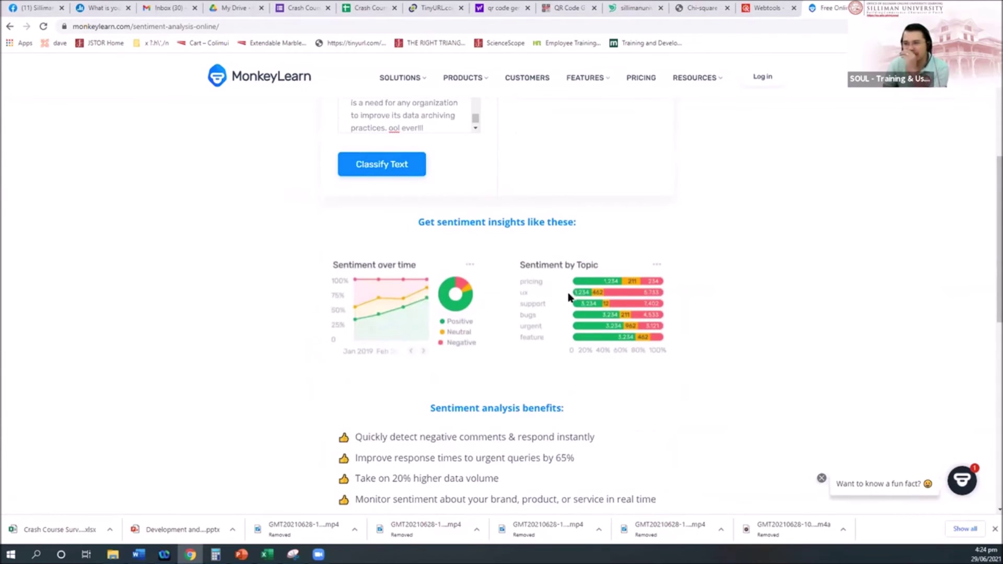
scroll(625, 336, up, 4)
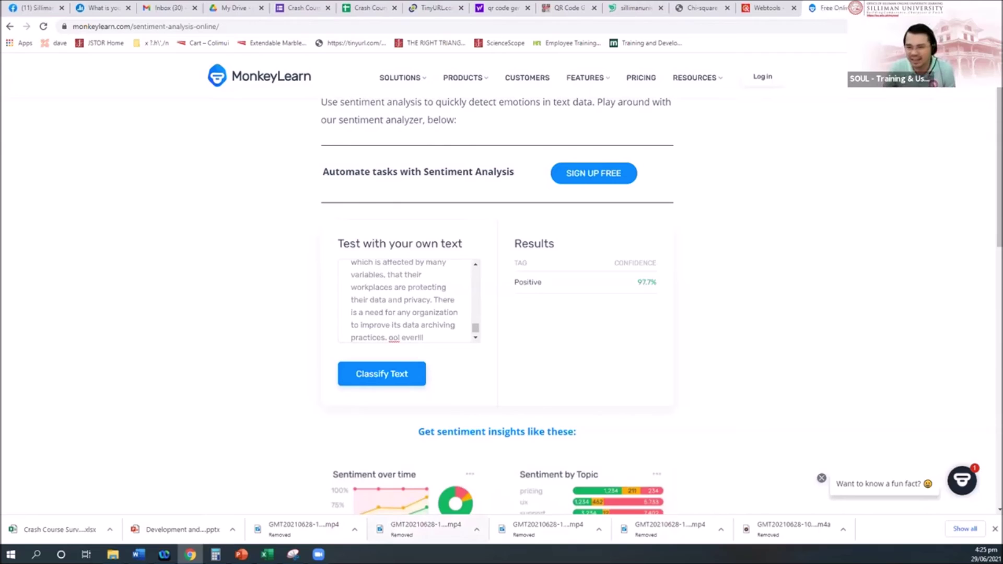
key(alt+Tab)
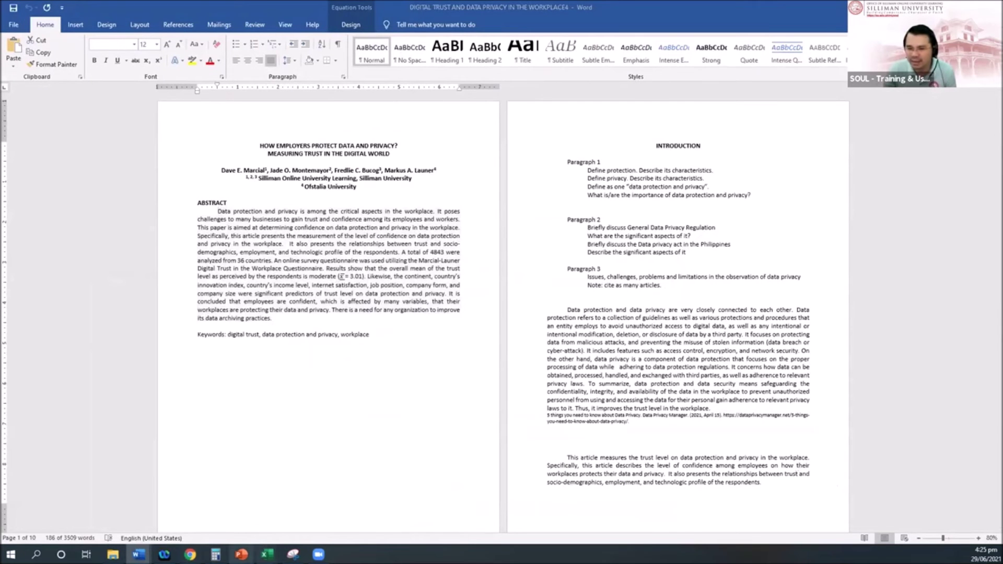
Paste the danielsoper link into the address bar, hit Page Not Found, then return to monkeylearn.com
key(alt+Tab)
drag(272, 313, 798, 314)
key(ctrl+c)
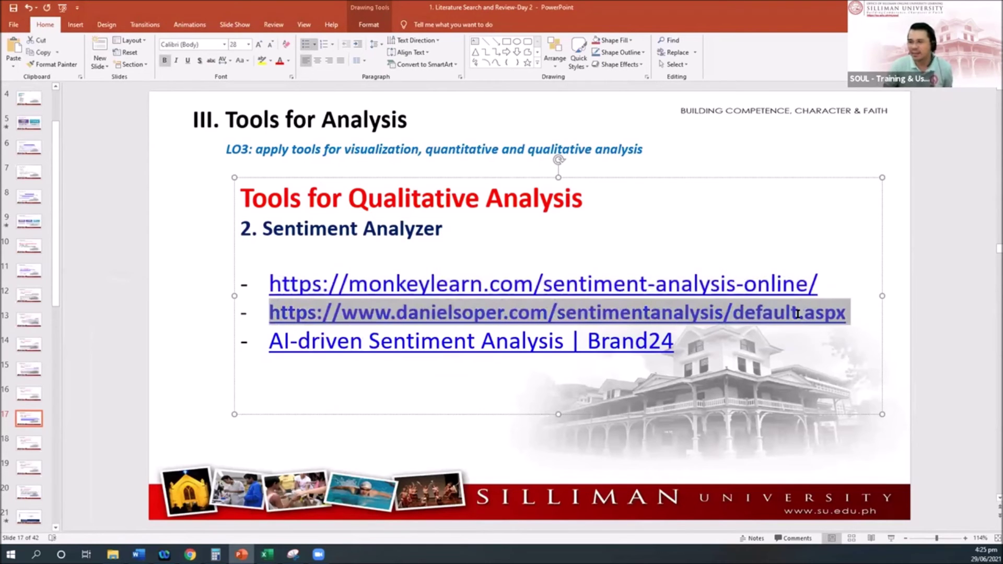
click(190, 554)
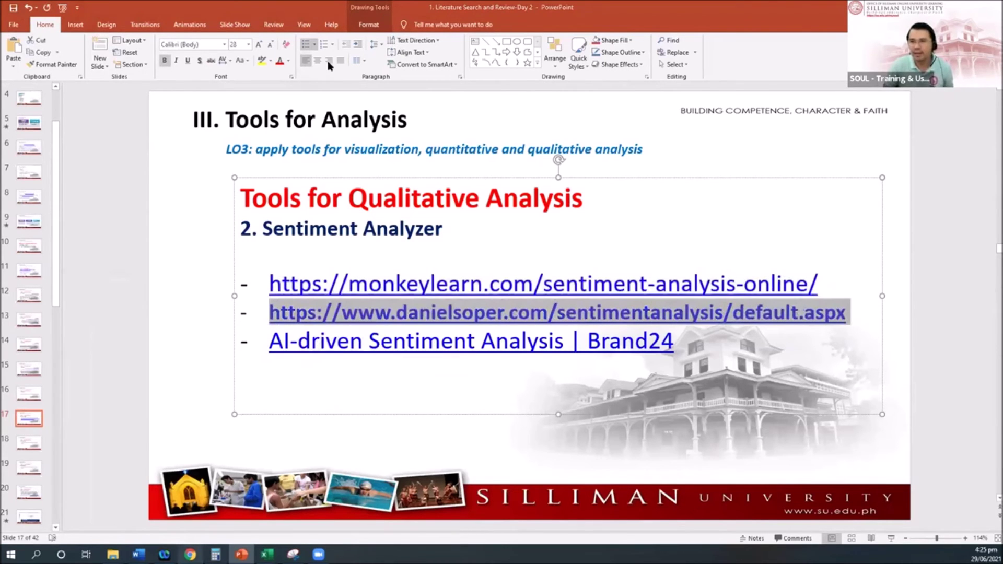
click(380, 26)
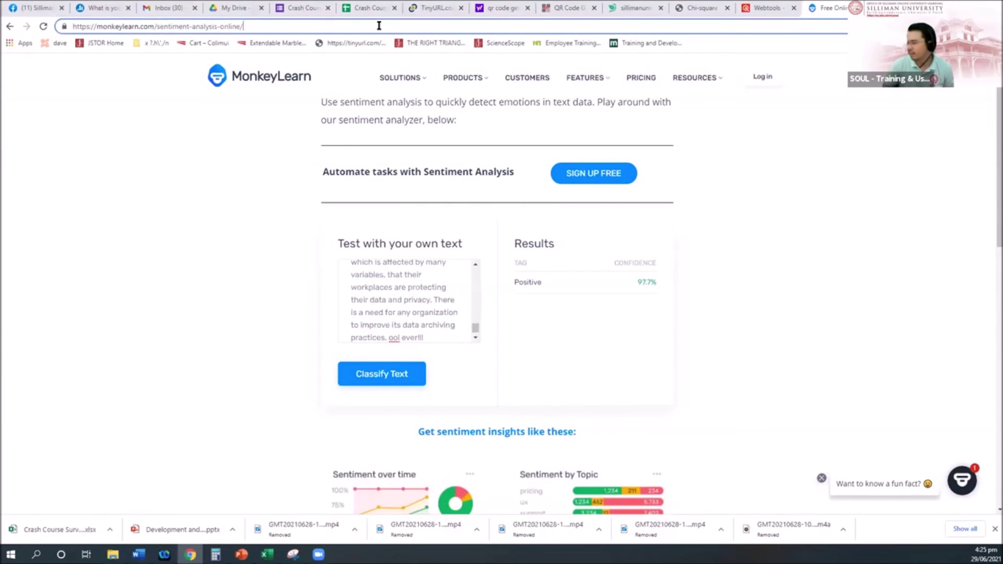
key(ctrl+v)
key(Return)
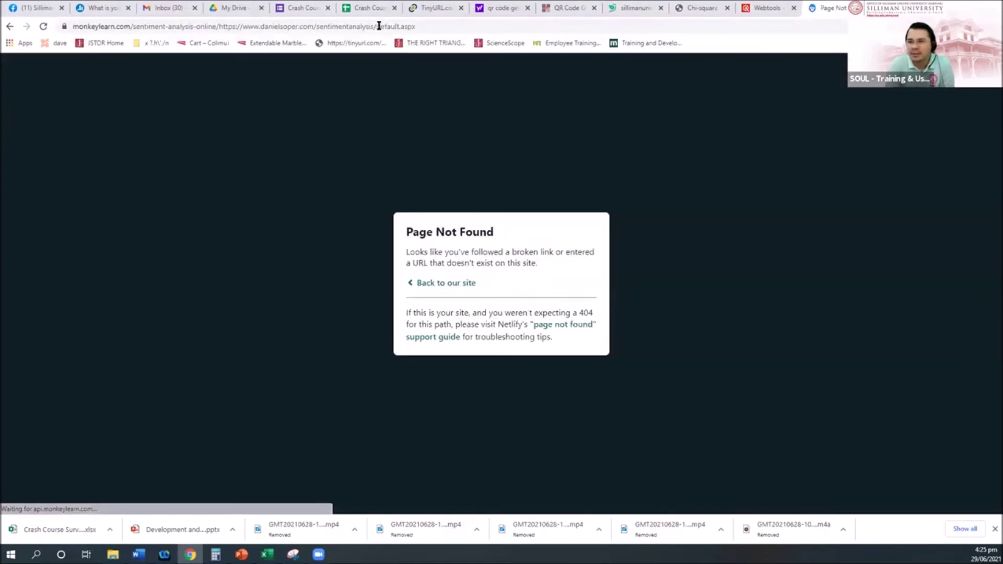
click(402, 26)
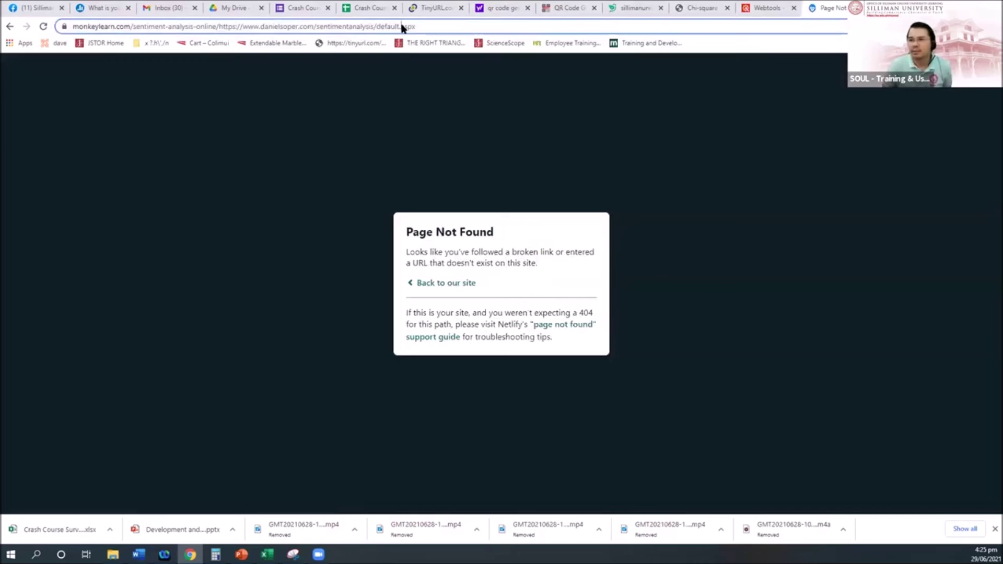
click(441, 283)
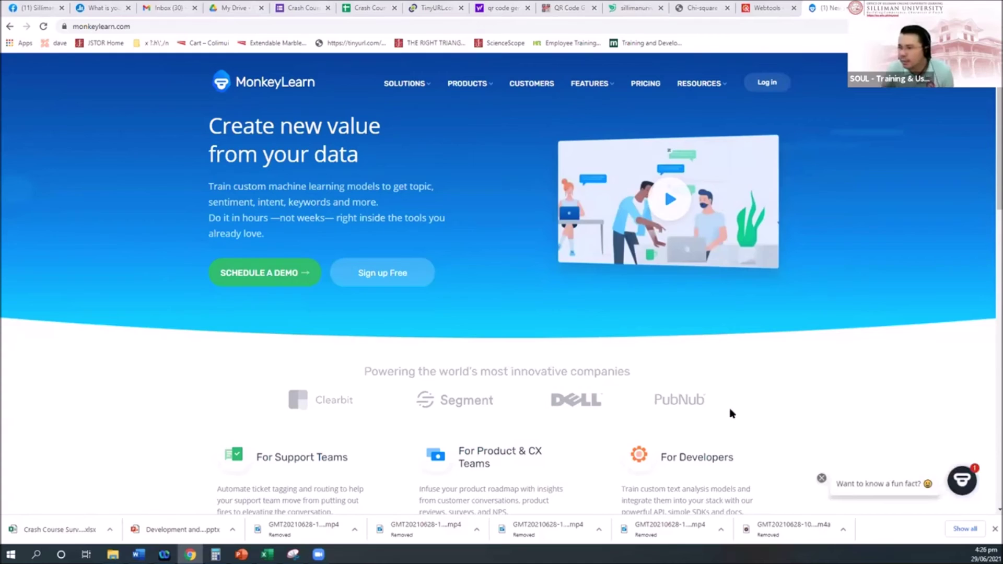
Scroll the MonkeyLearn homepage and choose 'Sign up Free' to reach the Try MonkeyLearn Today page
scroll(491, 281, down, 3)
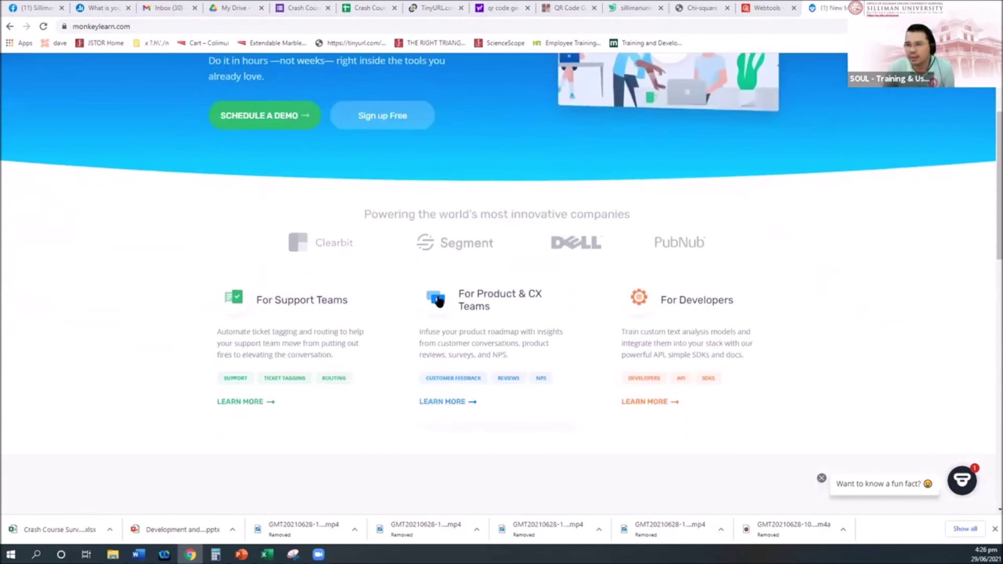
scroll(603, 286, up, 3)
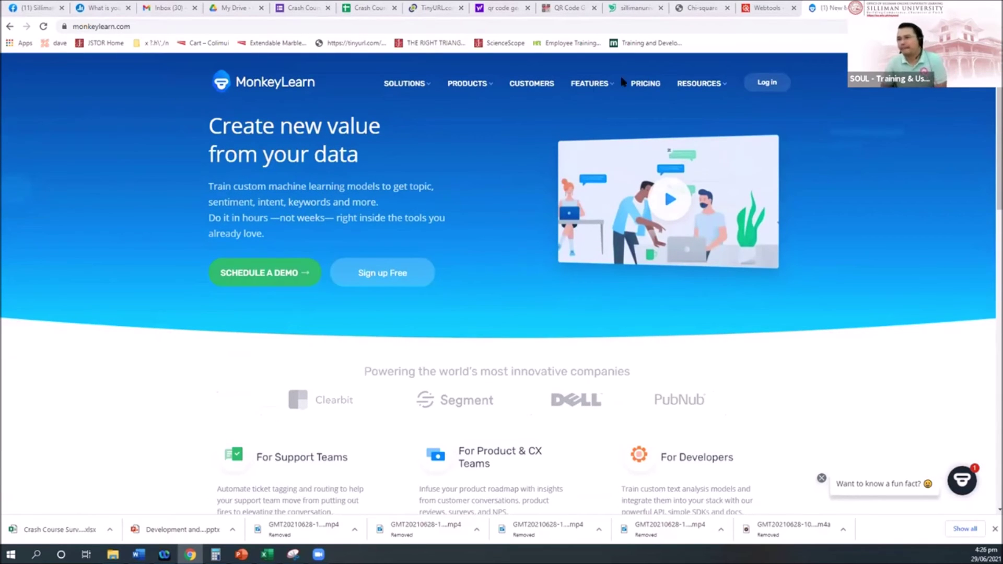
click(396, 273)
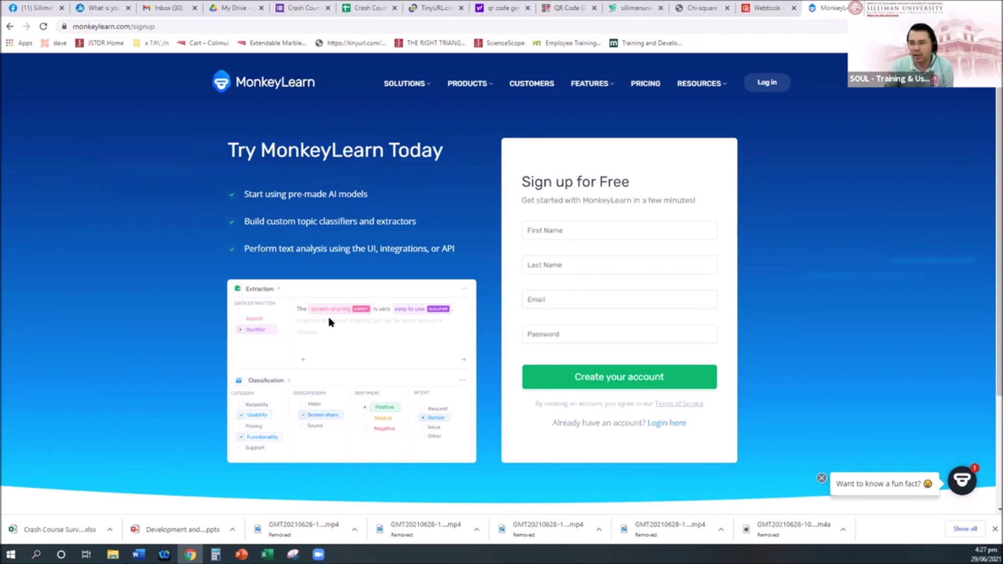
Open the Brand24 sentiment analysis link from the PowerPoint slide in the browser
click(241, 554)
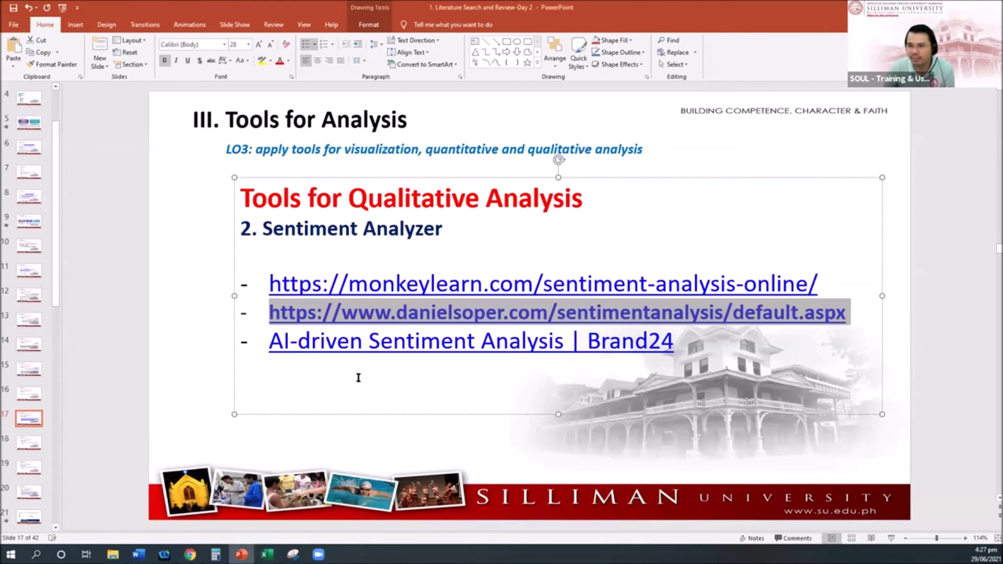
click(362, 342)
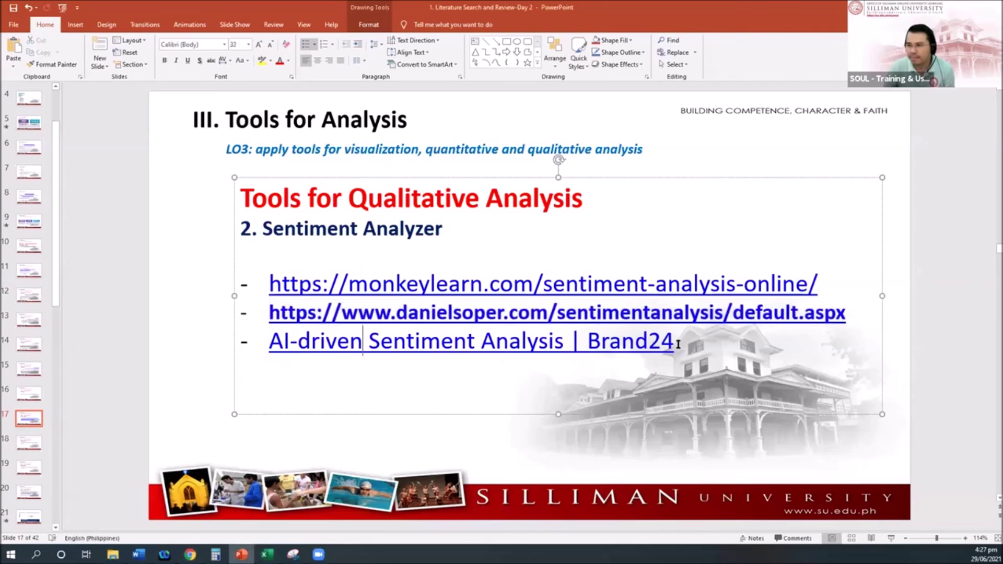
drag(677, 342, 480, 344)
click(454, 343)
right_click(456, 344)
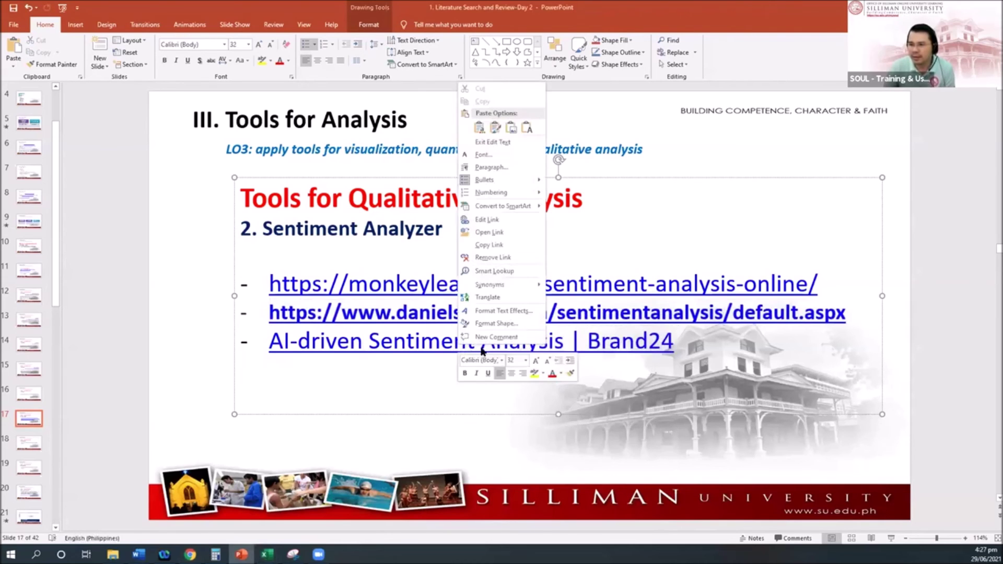
click(491, 233)
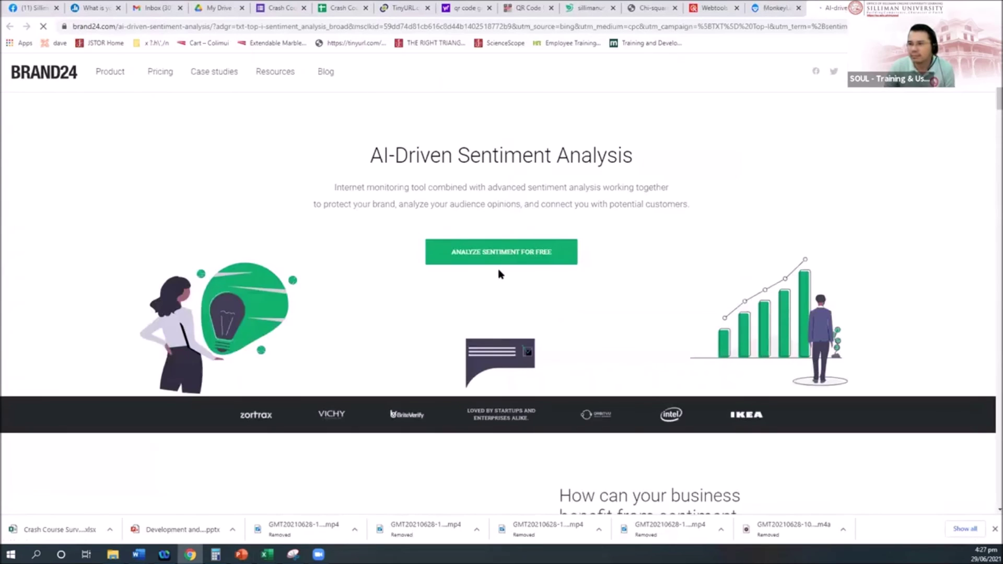
On Brand24's AI-Driven Sentiment Analysis page, start 'Analyze sentiment for free' sign-up
click(275, 26)
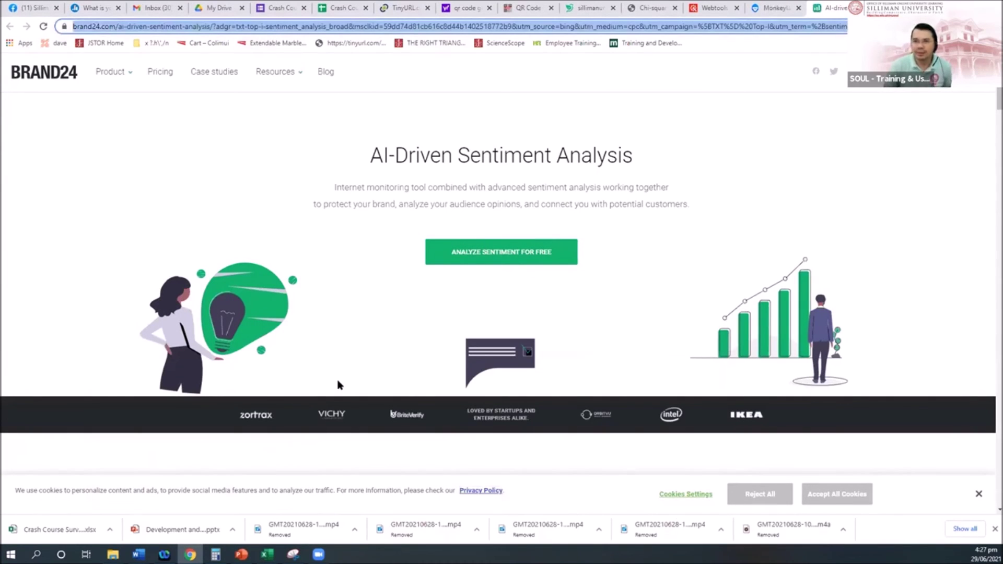
click(789, 475)
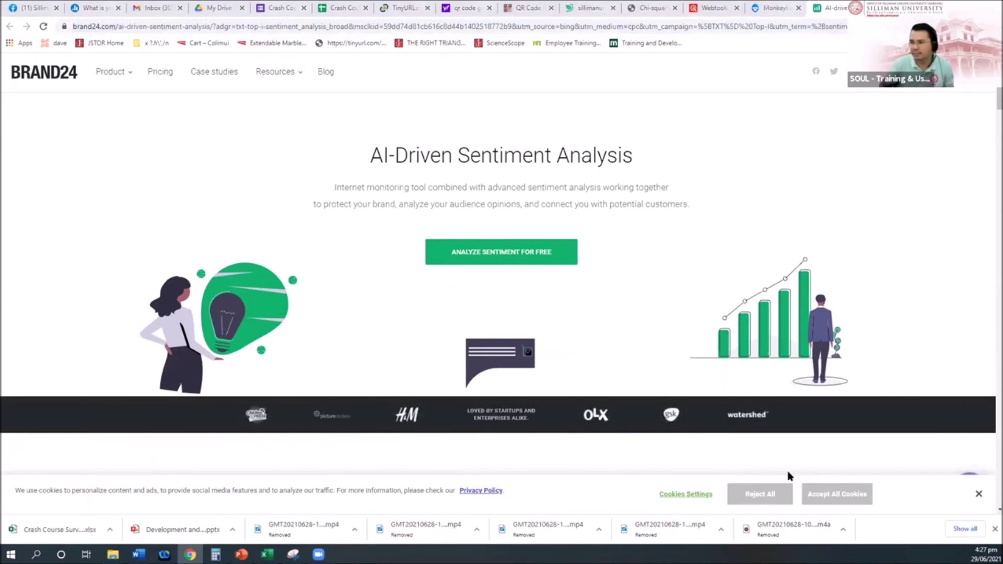
click(511, 253)
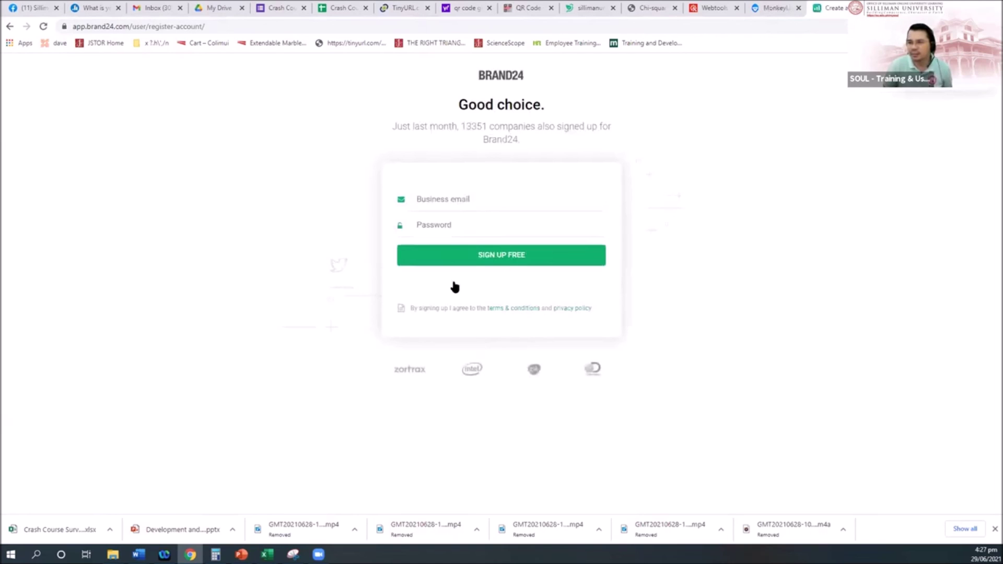
Enter a business e-mail and account password, then submit 'Sign up free'
click(448, 195)
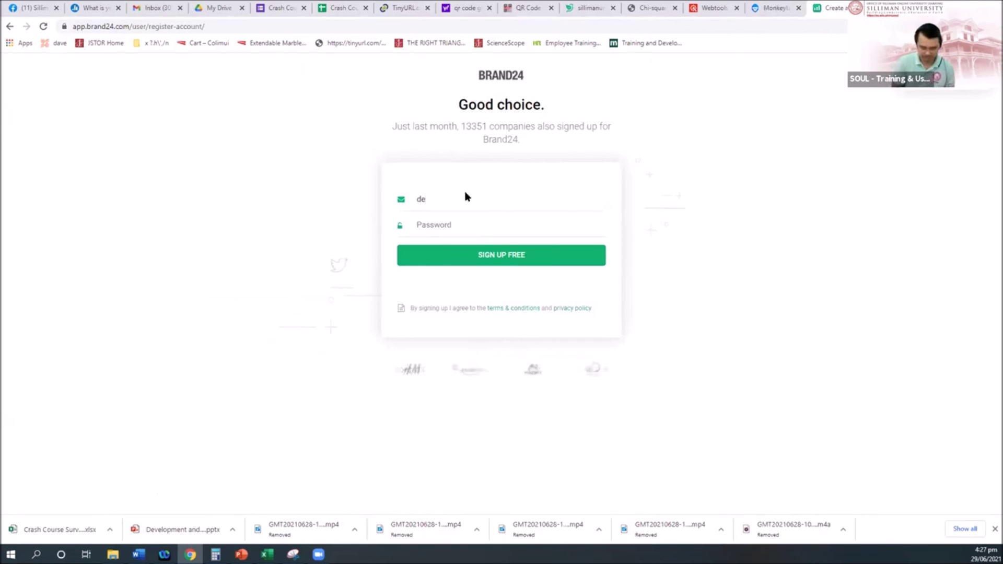
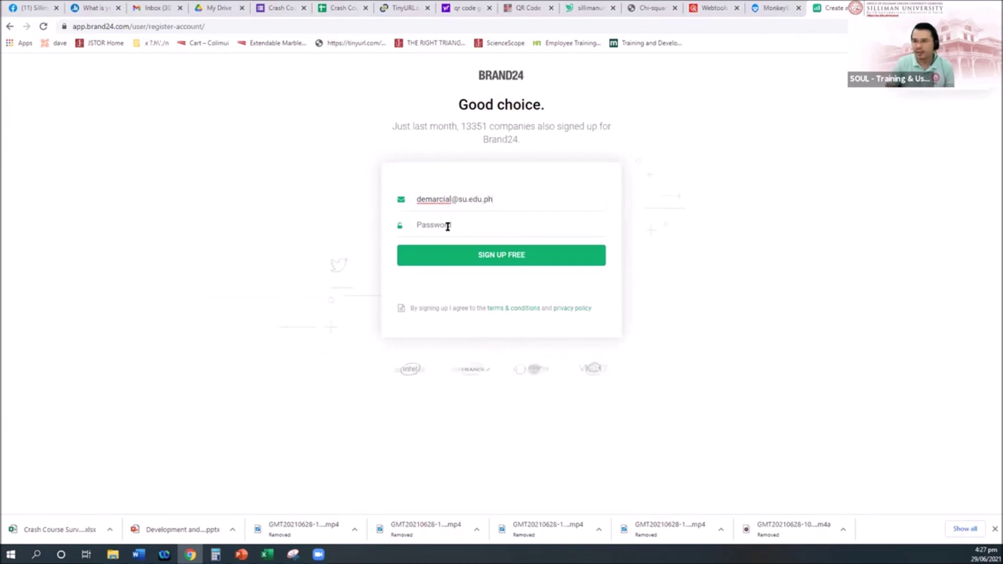
click(453, 225)
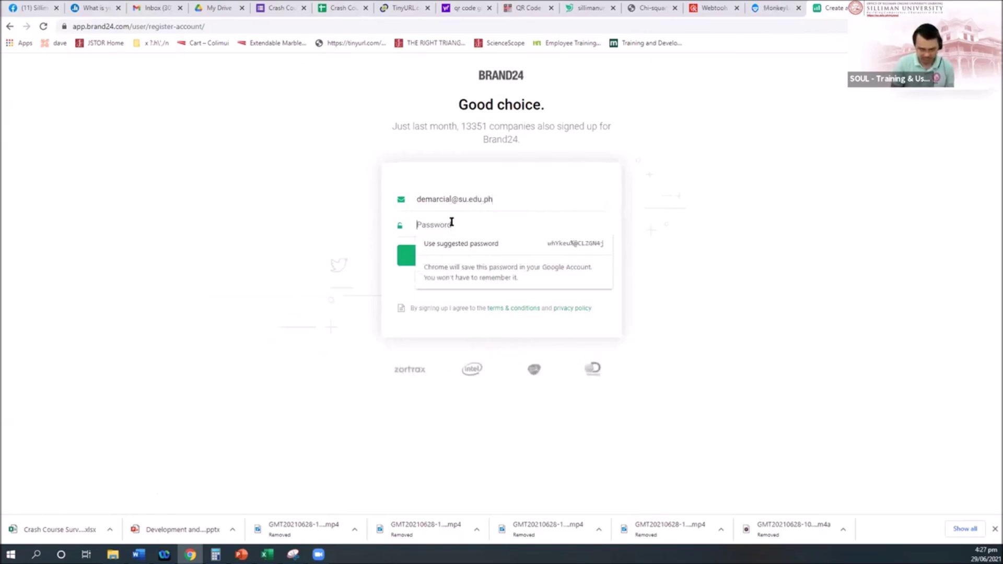
text(********)
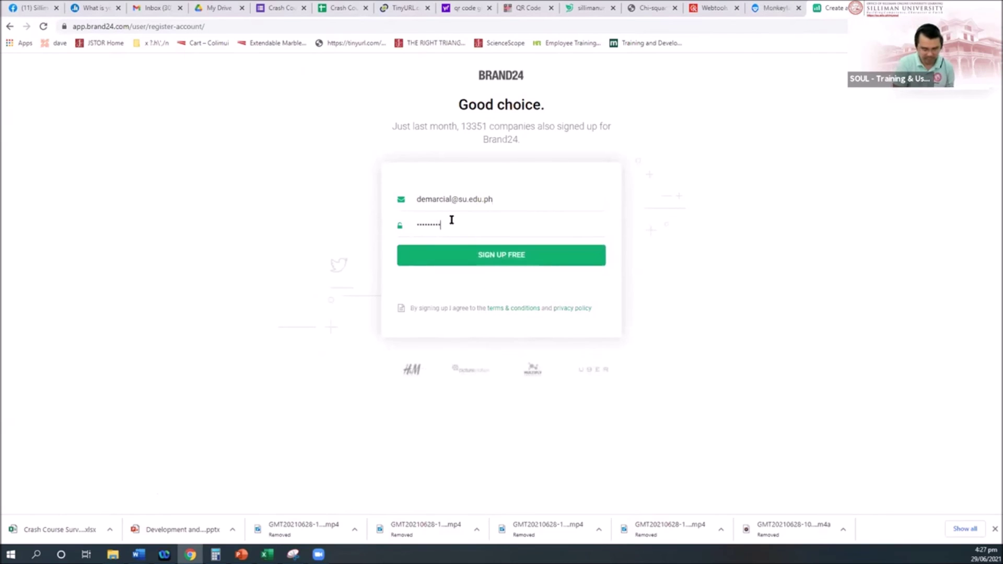
text(*)
click(459, 259)
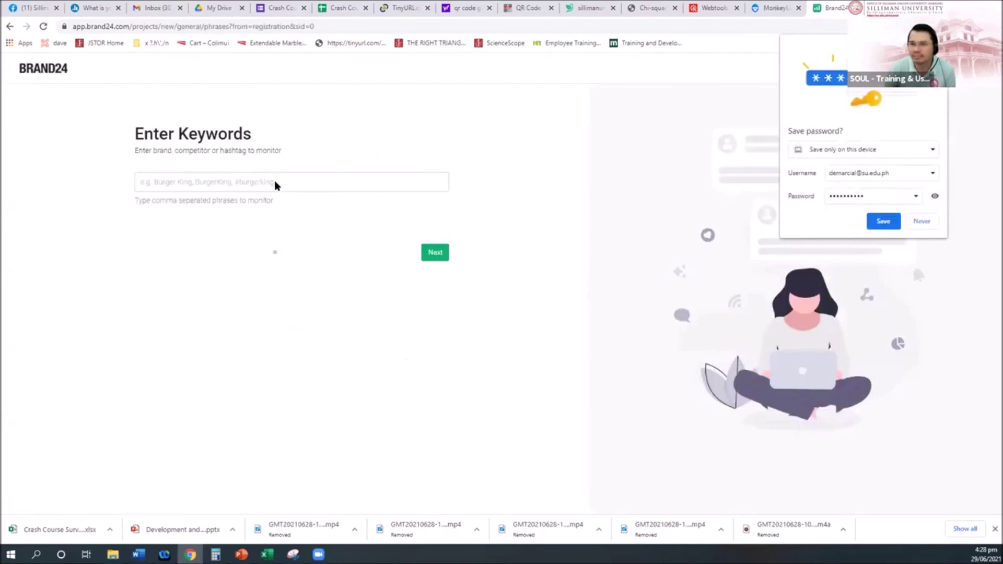
Decline saving the password, add the keyword 'elearning', and create the project for all languages
click(921, 222)
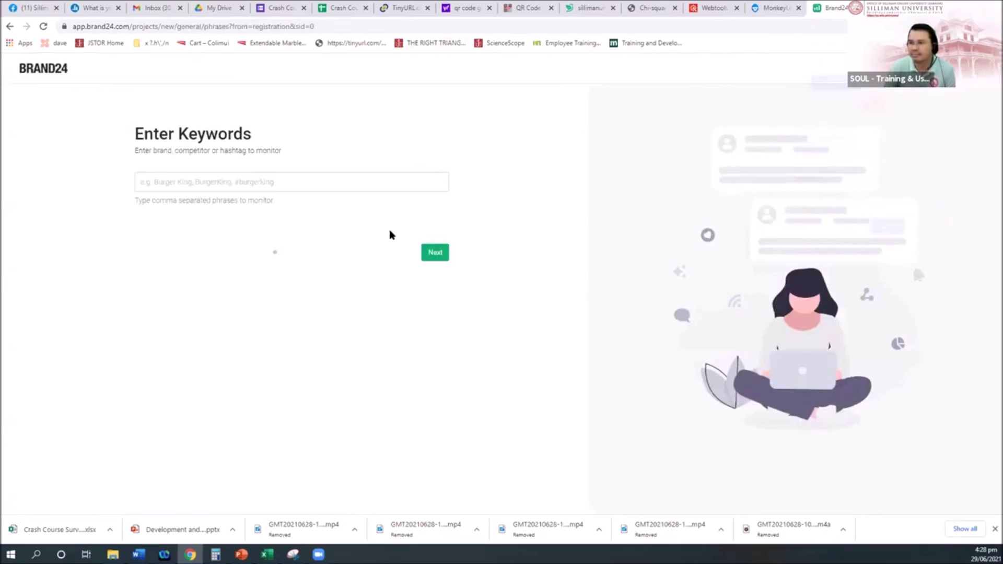
click(442, 255)
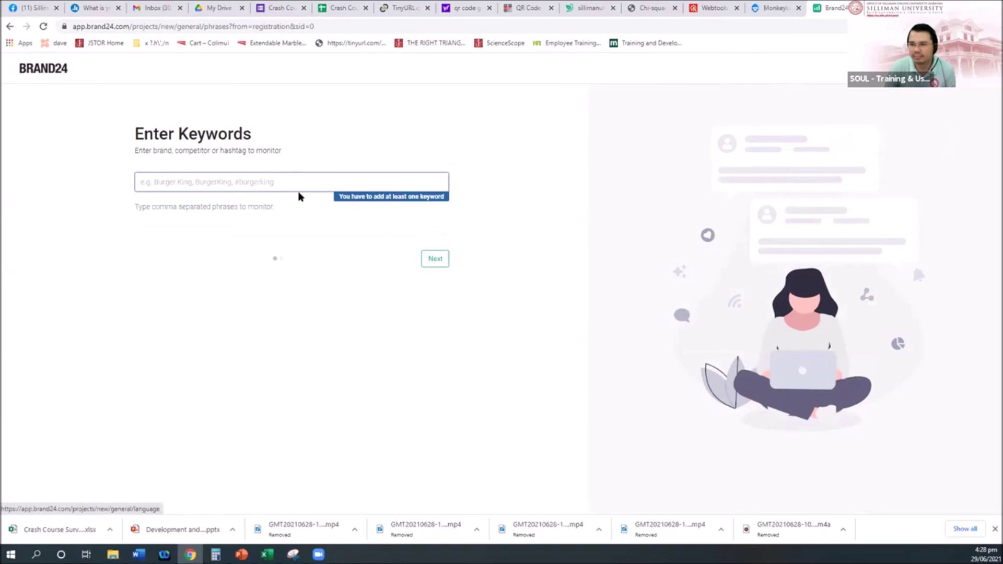
click(263, 182)
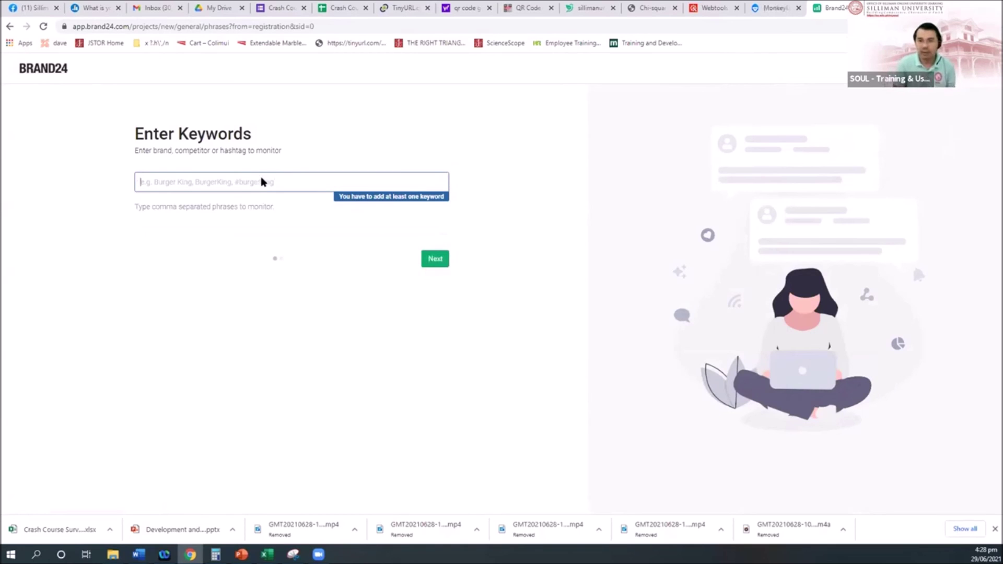
text(elearning)
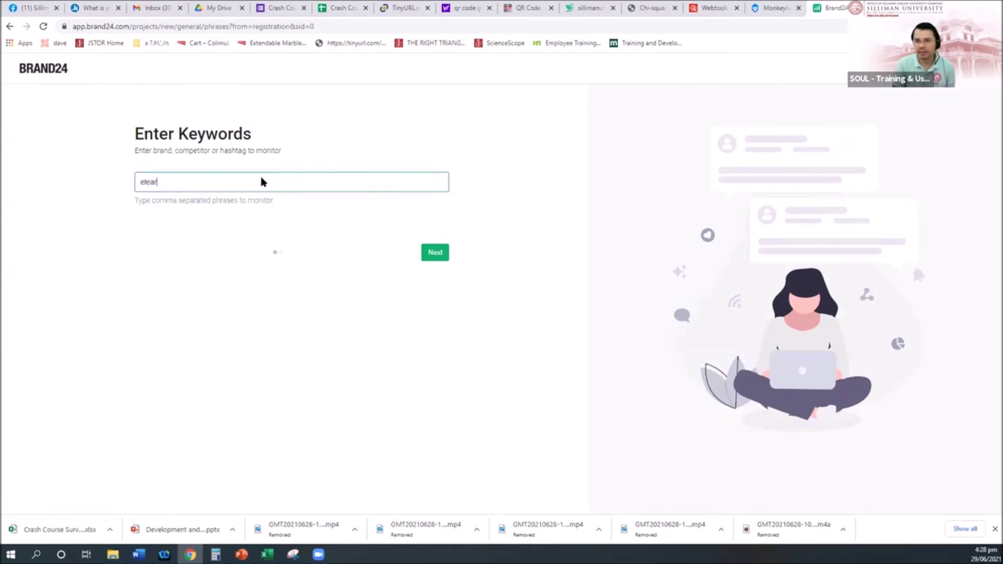
key(Return)
click(438, 254)
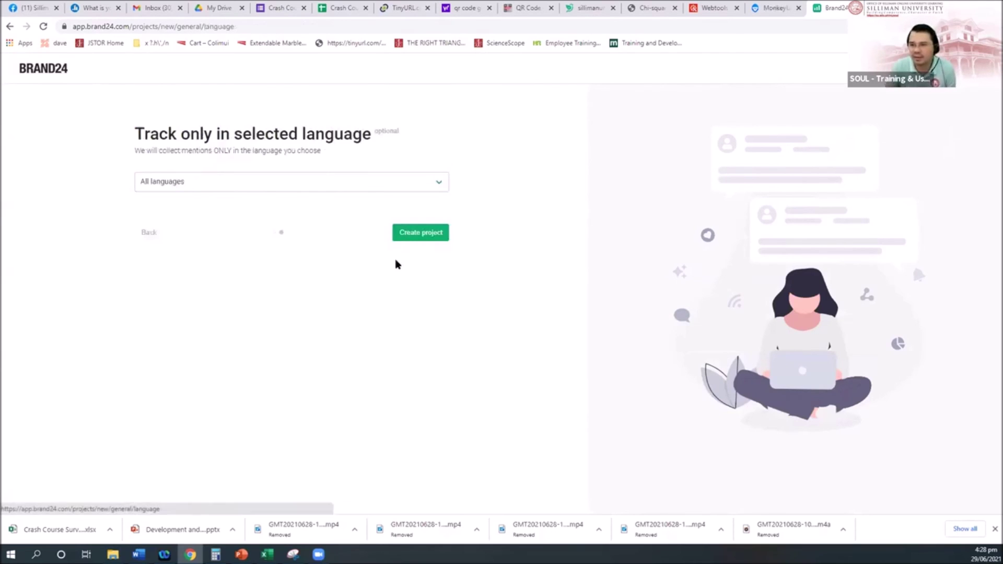
click(423, 234)
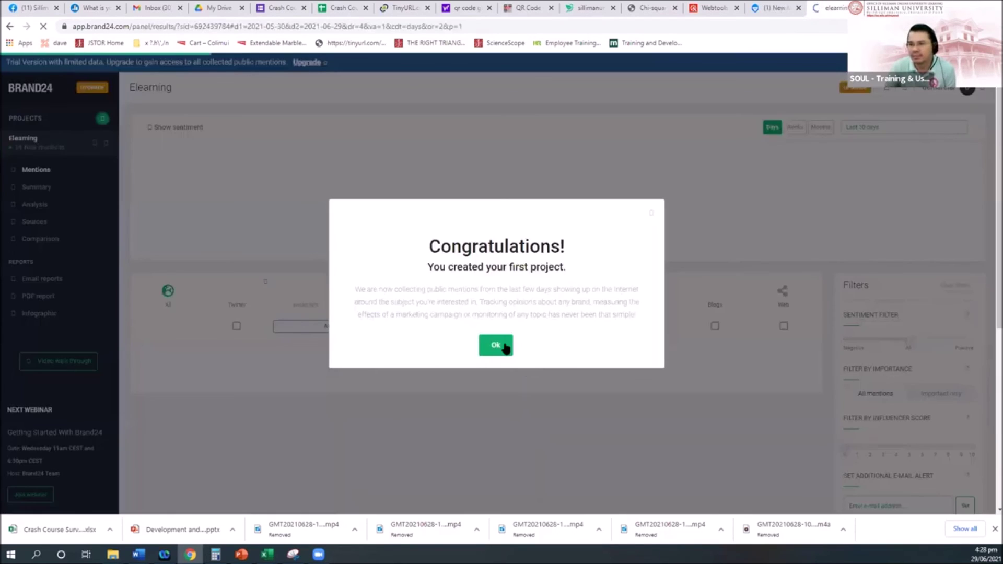
Dismiss the Congratulations message and tour tips, then start a new project with the green +
click(504, 347)
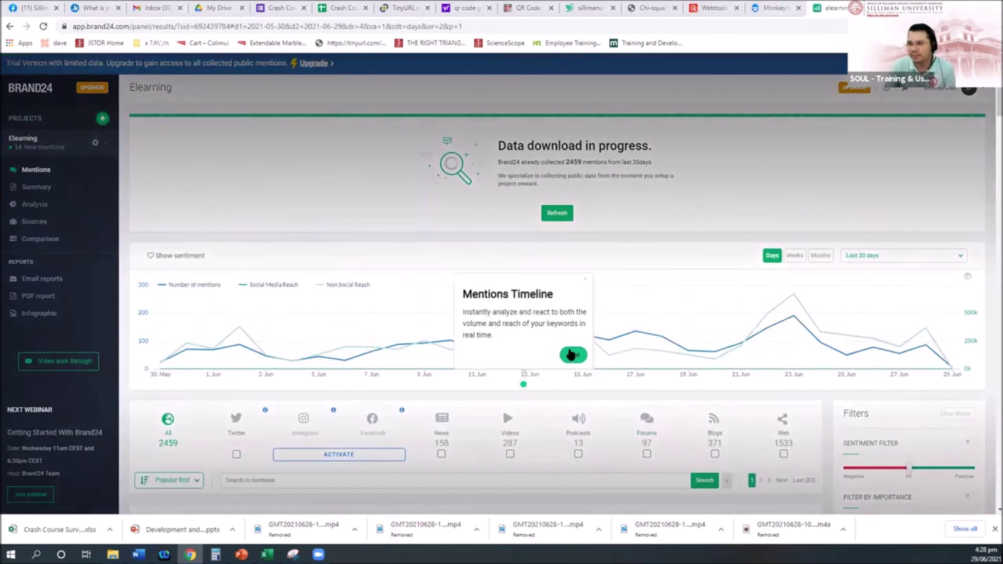
click(572, 355)
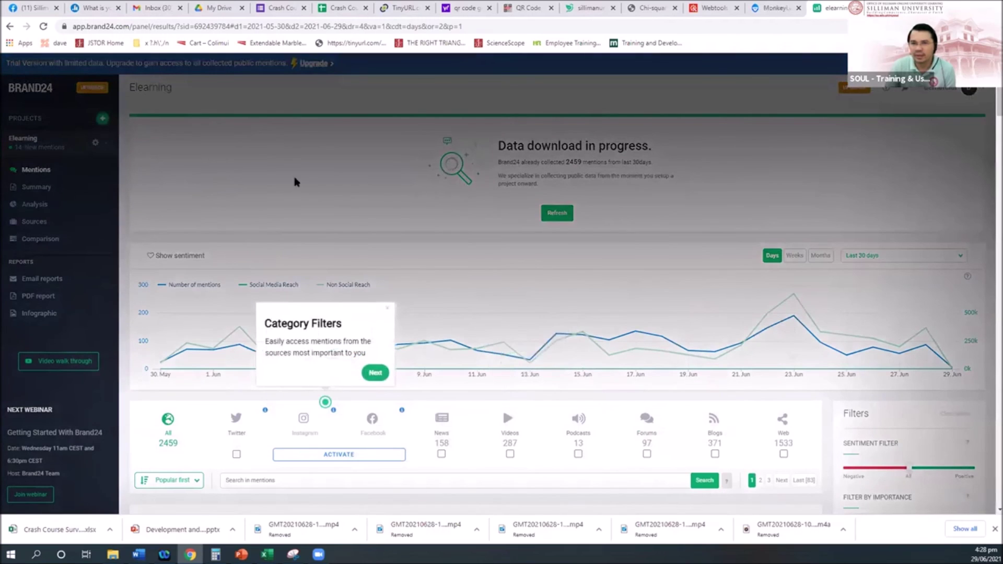
click(302, 282)
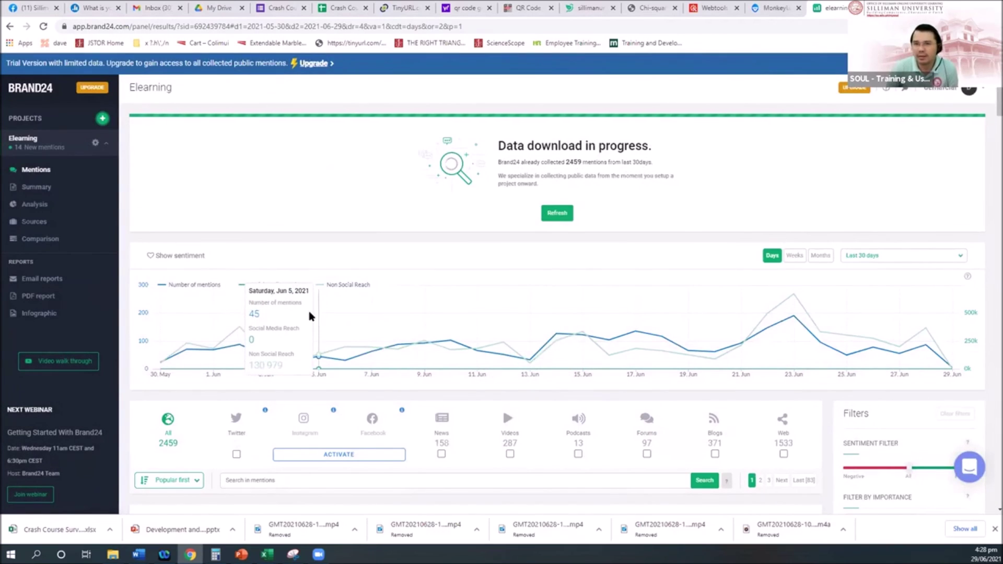
click(103, 118)
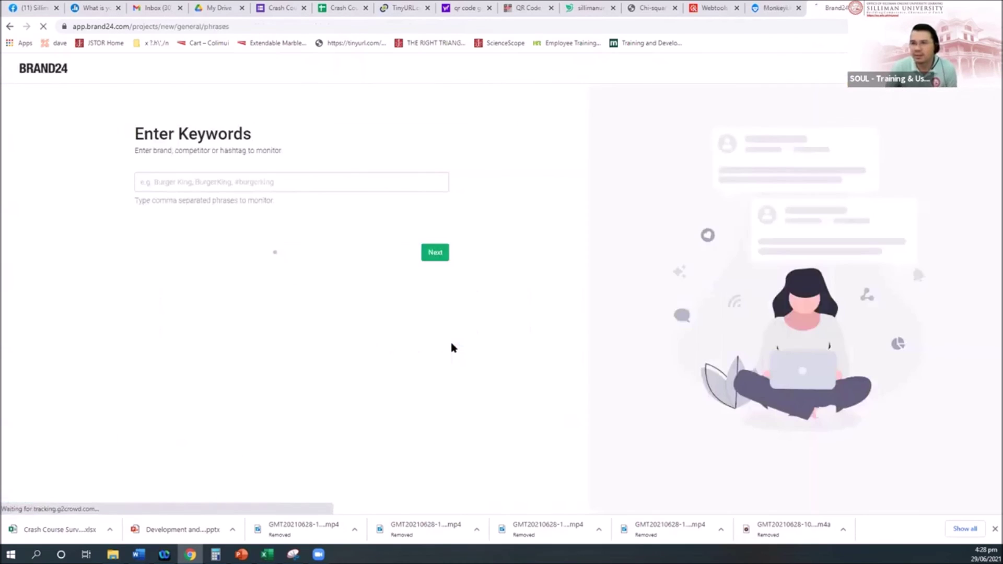
click(193, 187)
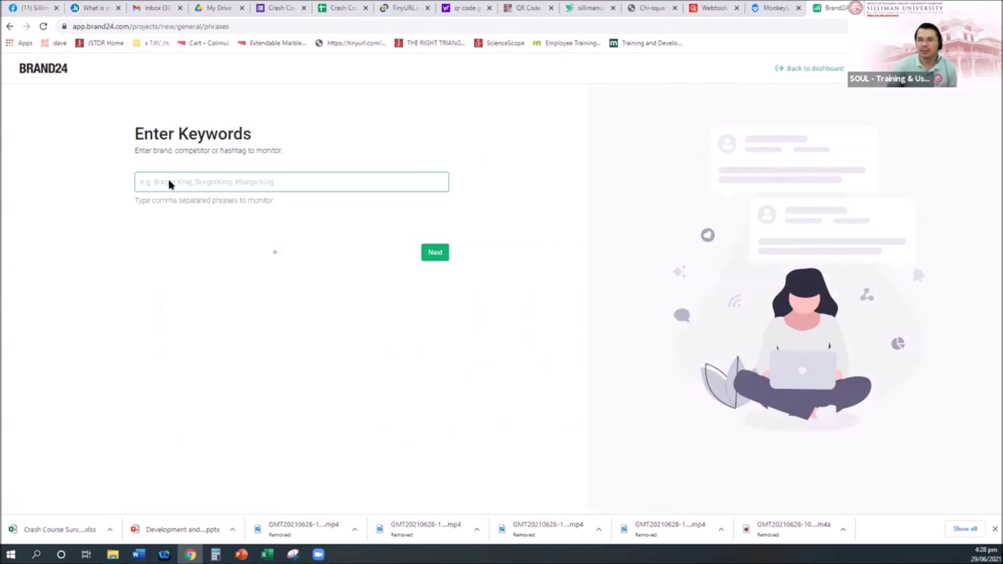